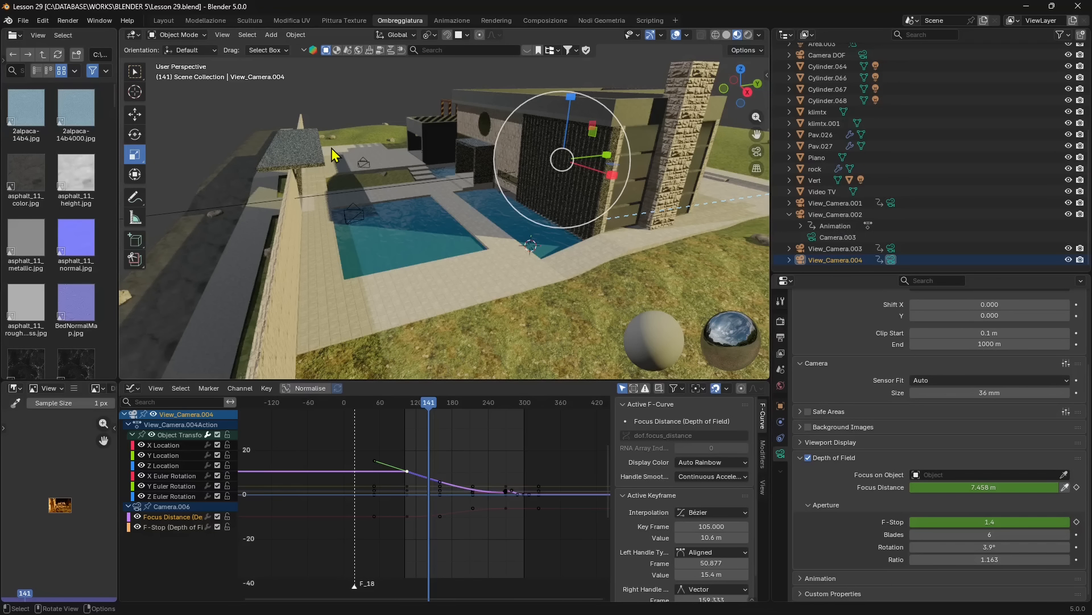
Step: Purge unused local and linked data-blocks from the file, with recursive delete enabled
{"action": "middle_click_drag", "start_coordinate": [331, 148], "coordinate": [380, 178]}
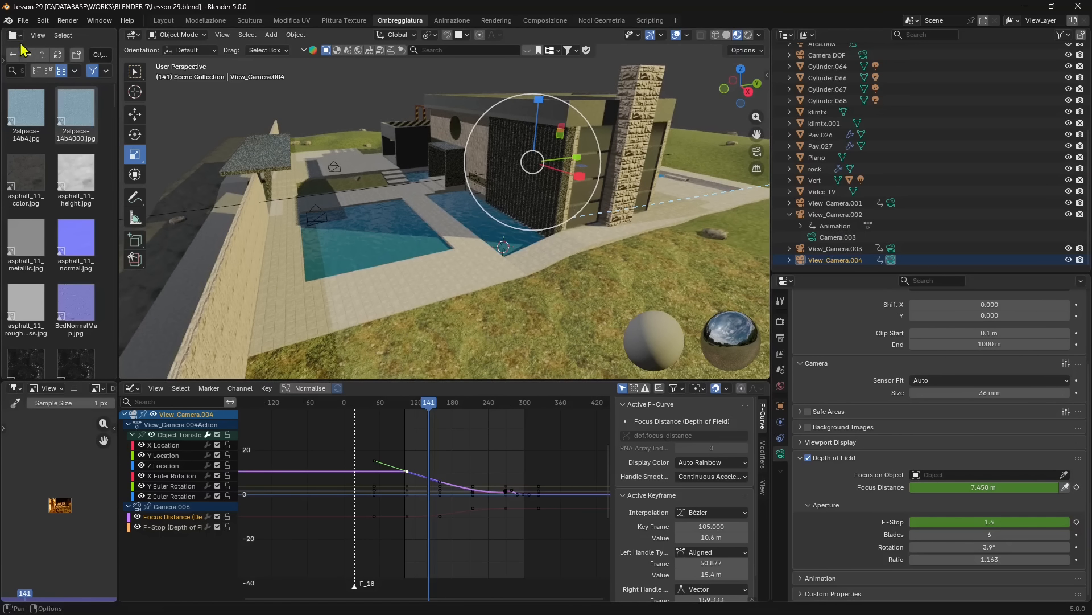
{"action": "left_click", "coordinate": [22, 21]}
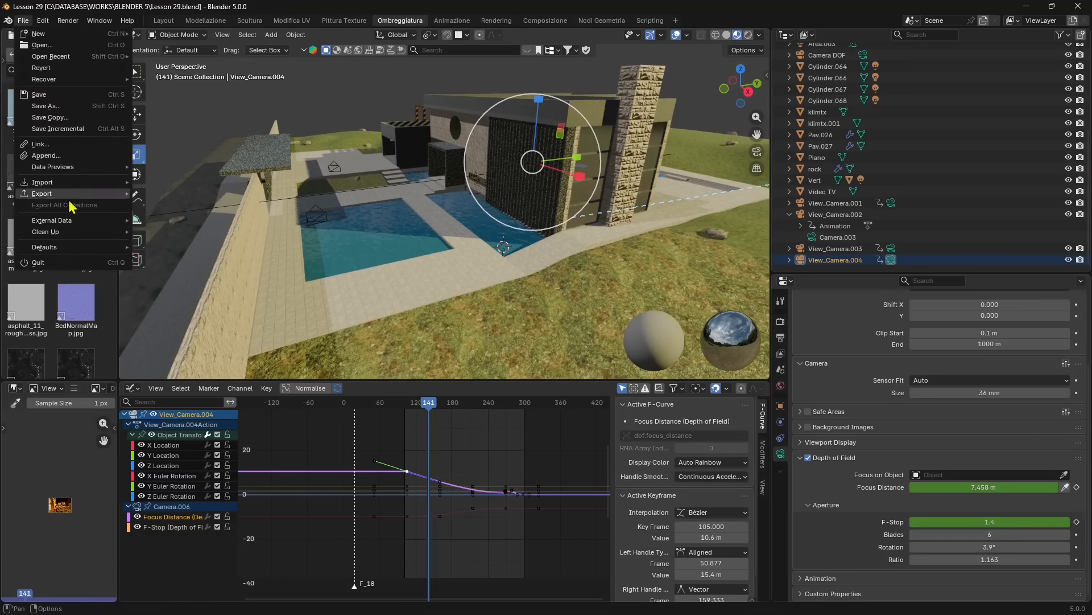
{"action": "mouse_move", "coordinate": [68, 223]}
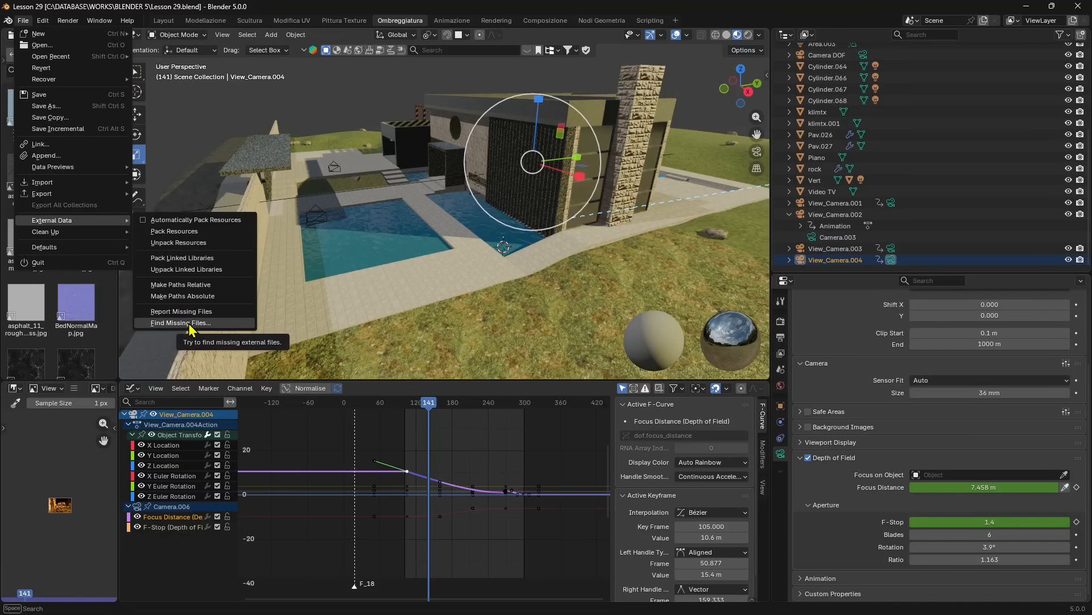
{"action": "mouse_move", "coordinate": [102, 232]}
{"action": "left_click", "coordinate": [166, 232]}
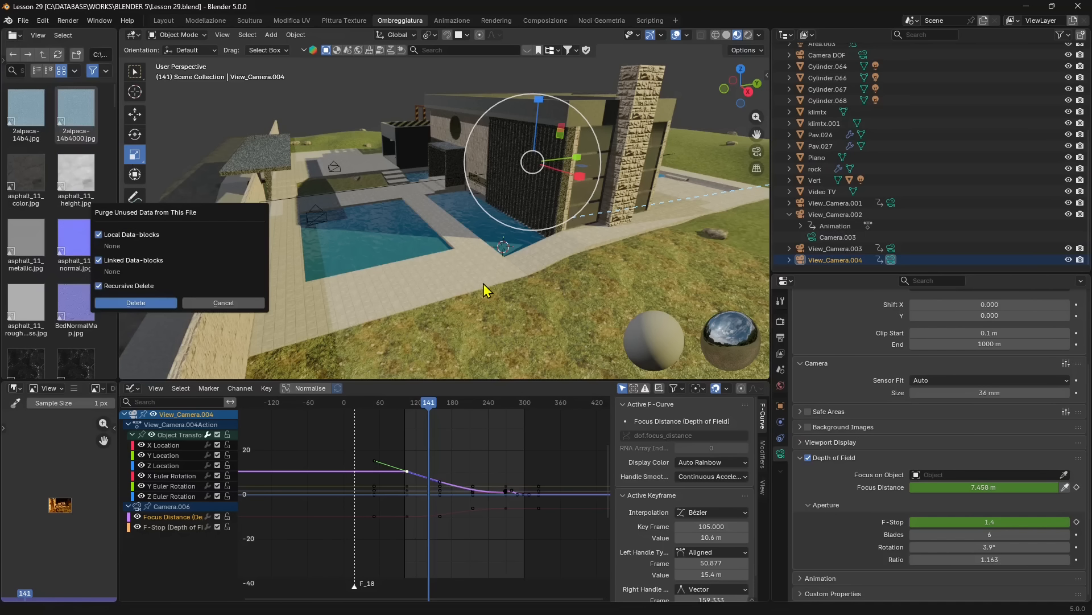
{"action": "left_click", "coordinate": [153, 303]}
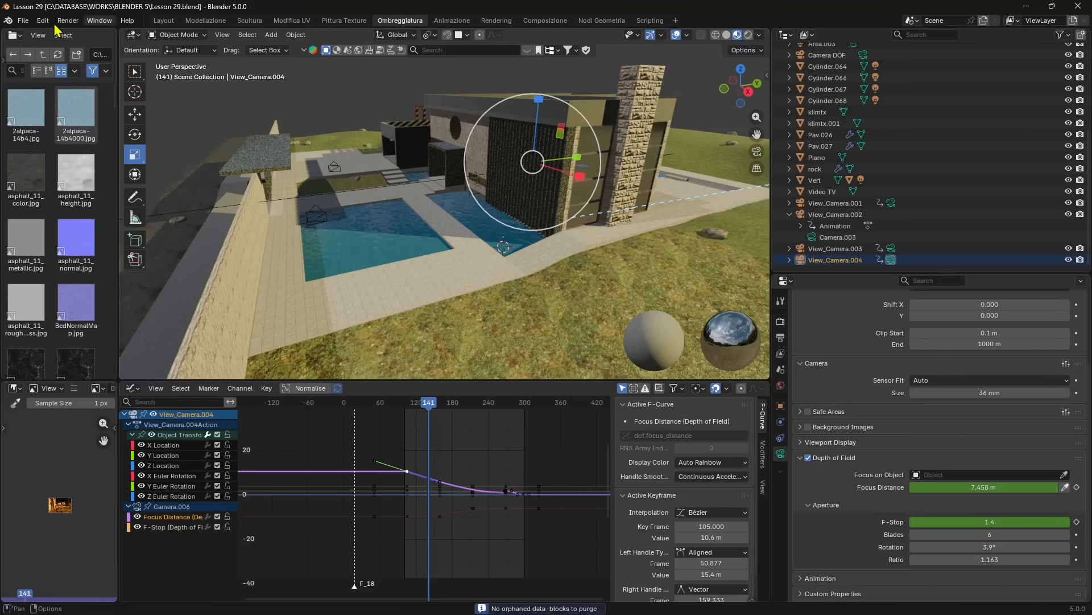
Step: Start a glTF 2.0 export into the BLENDER 5\Export folder, choosing the existing Lesson 30.glb as the target file
{"action": "middle_click_drag", "start_coordinate": [323, 240], "coordinate": [421, 243]}
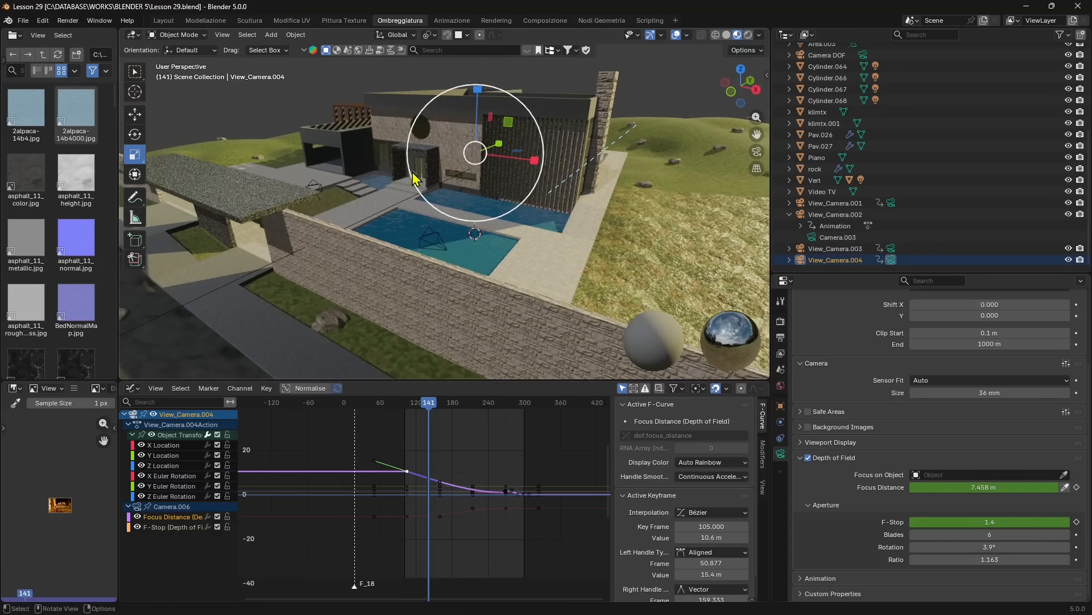
{"action": "left_click", "coordinate": [26, 24]}
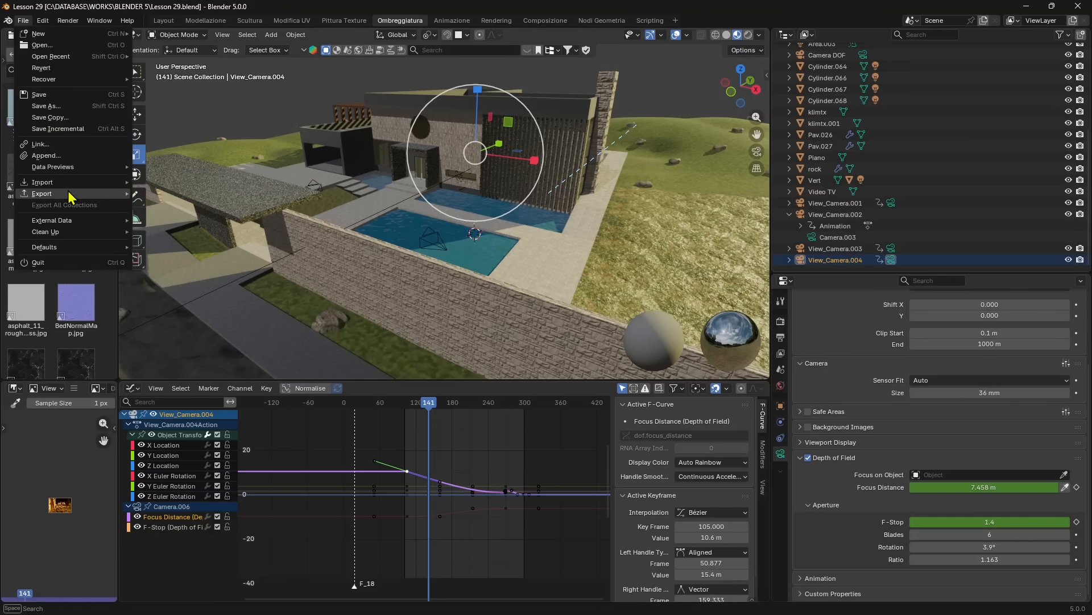
{"action": "mouse_move", "coordinate": [71, 196]}
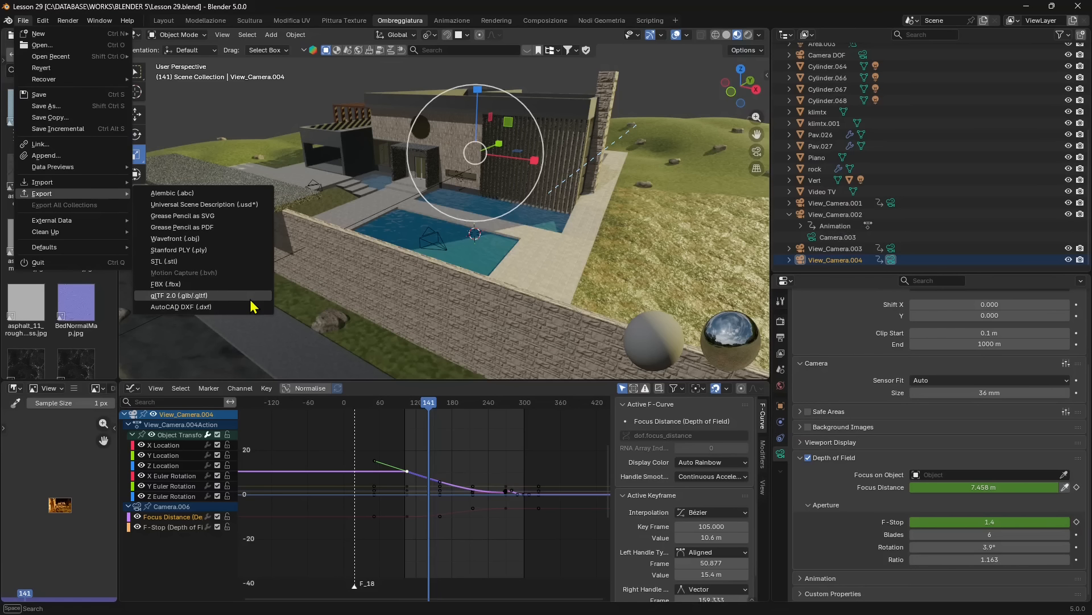
{"action": "left_click", "coordinate": [170, 295]}
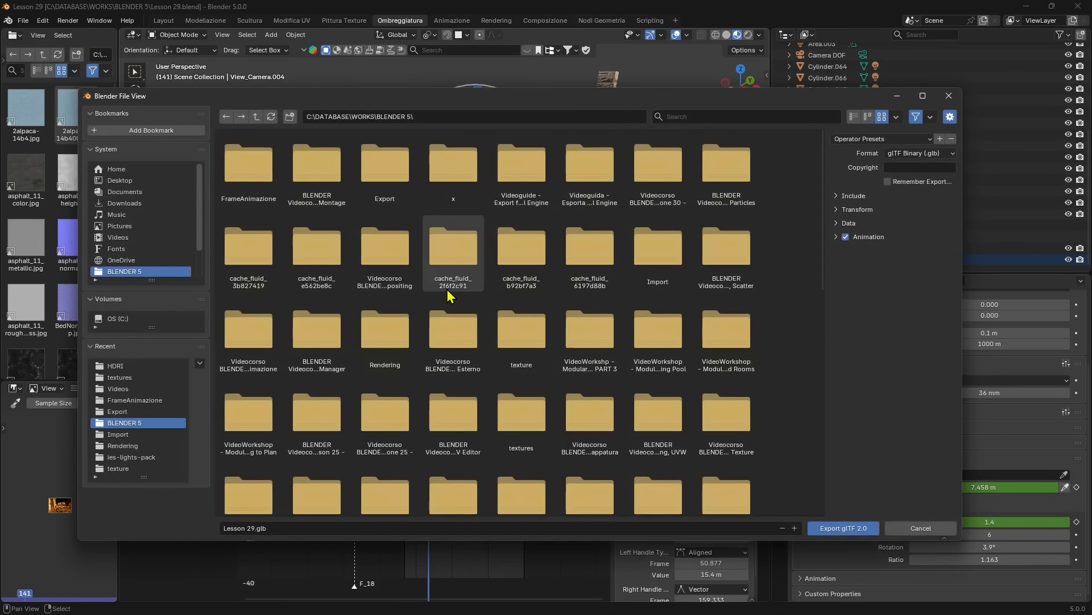
{"action": "double_click", "coordinate": [385, 165]}
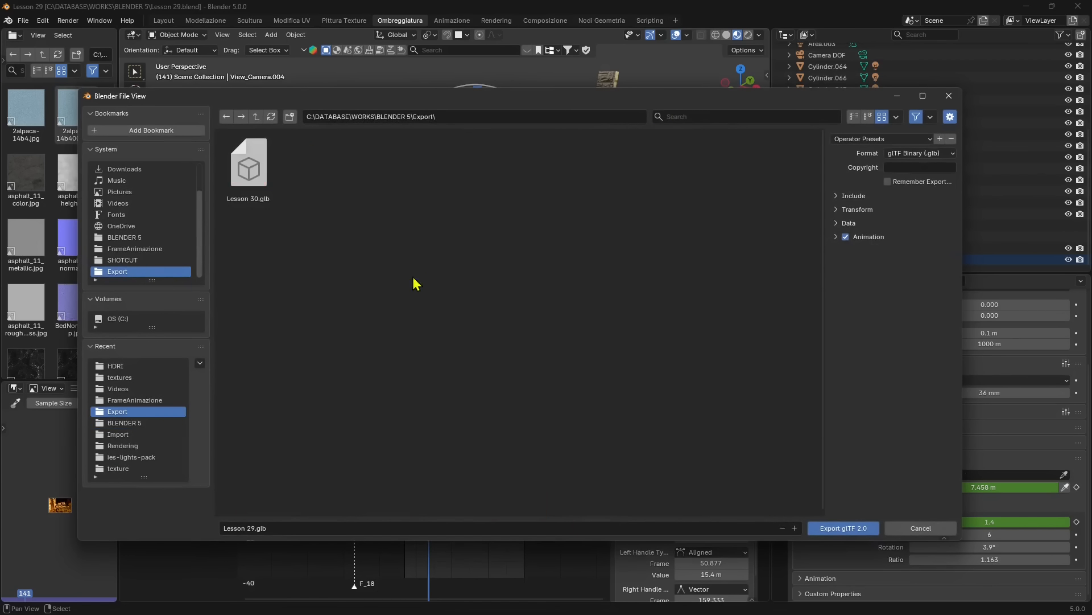
{"action": "left_click", "coordinate": [251, 200]}
Step: Expand the Include, Transform and Data export settings and choose glTF Binary (.glb) as the format
{"action": "left_click", "coordinate": [841, 196]}
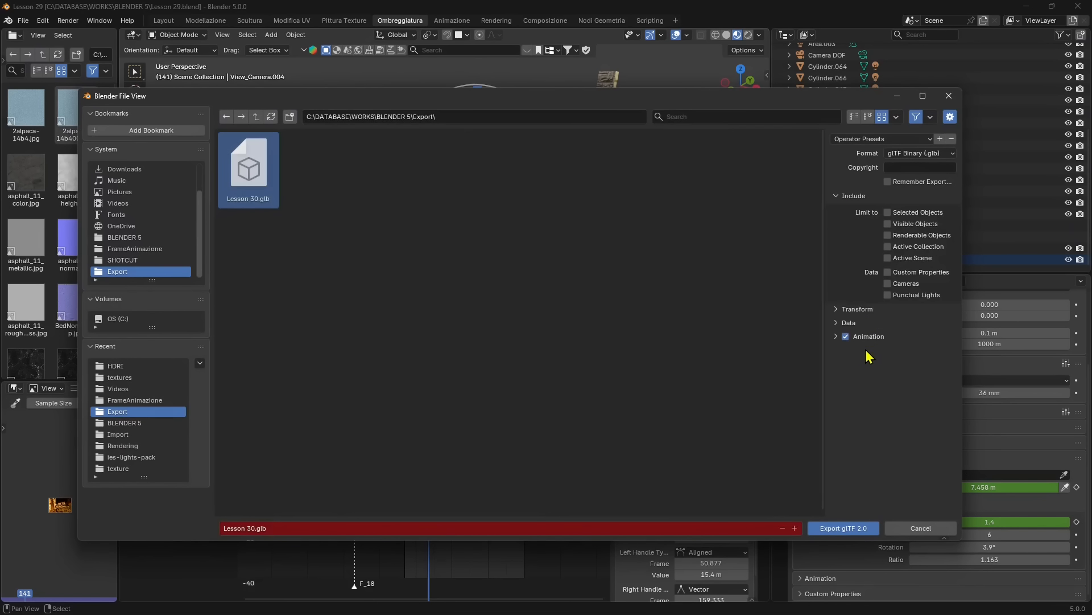
{"action": "left_click", "coordinate": [837, 315]}
{"action": "left_click", "coordinate": [838, 340]}
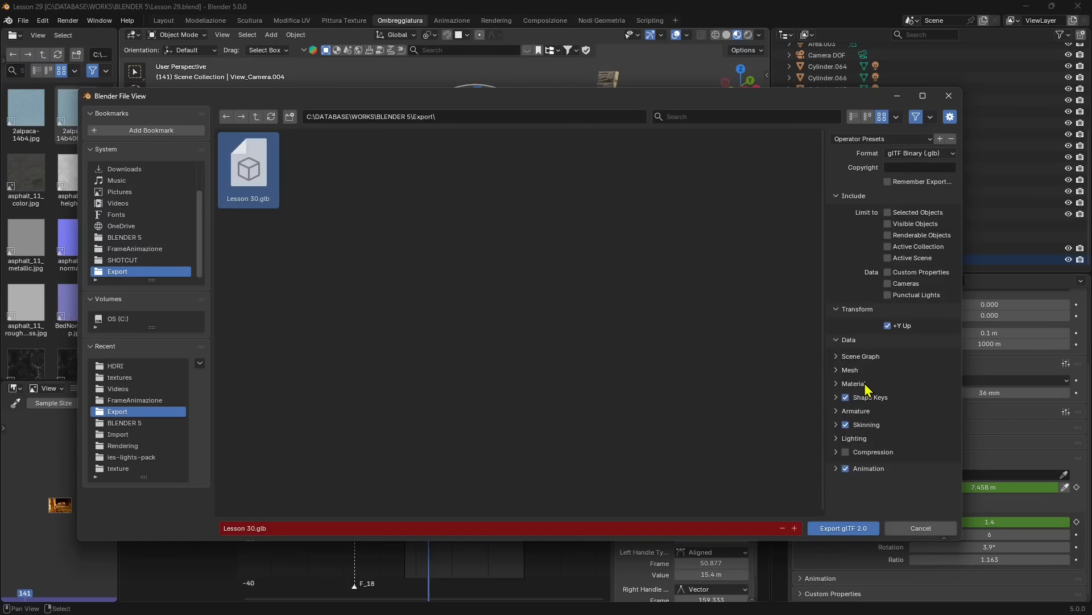
{"action": "left_click", "coordinate": [905, 155]}
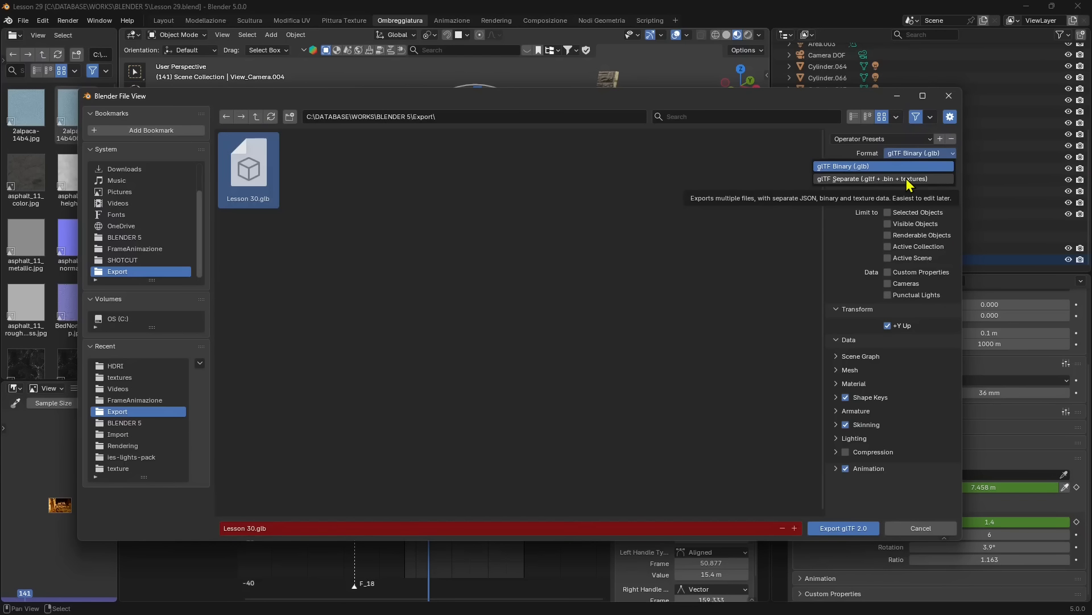
{"action": "left_click", "coordinate": [871, 166]}
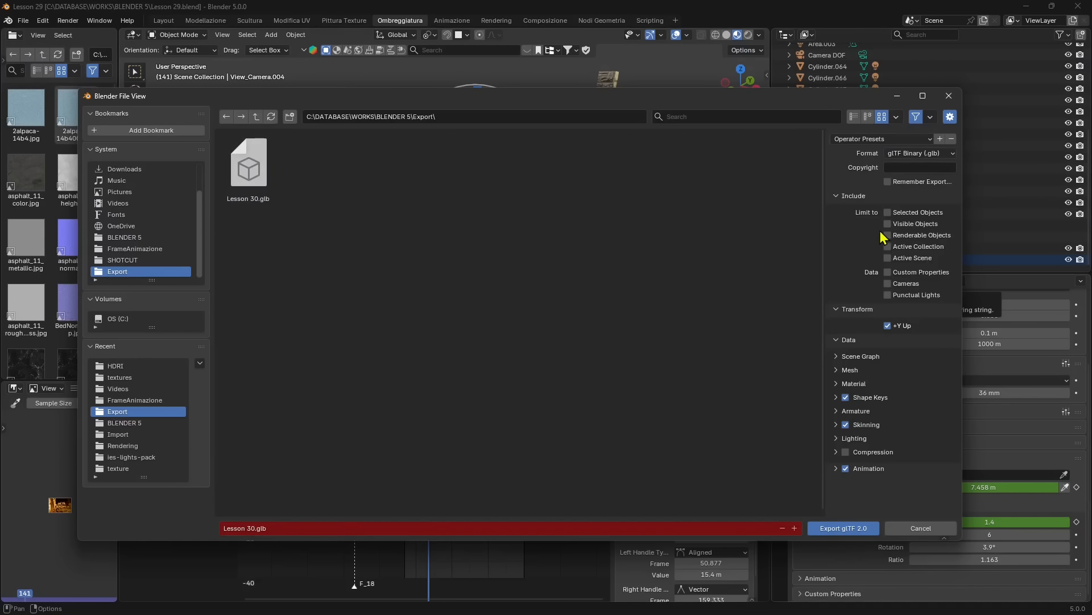
Step: Expand the Scene Graph and Mesh export settings and enable Apply Modifiers for the meshes
{"action": "left_click", "coordinate": [843, 357]}
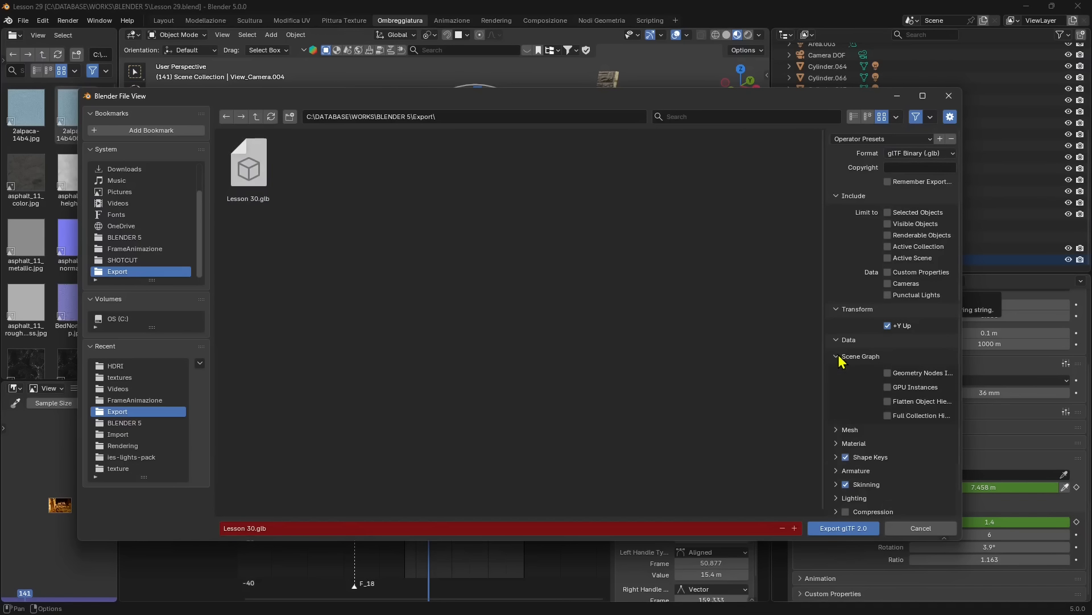
{"action": "scroll", "coordinate": [852, 348], "scroll_direction": "down", "scroll_amount": 1}
{"action": "left_click", "coordinate": [842, 409]}
{"action": "scroll", "coordinate": [867, 387], "scroll_direction": "down", "scroll_amount": 4}
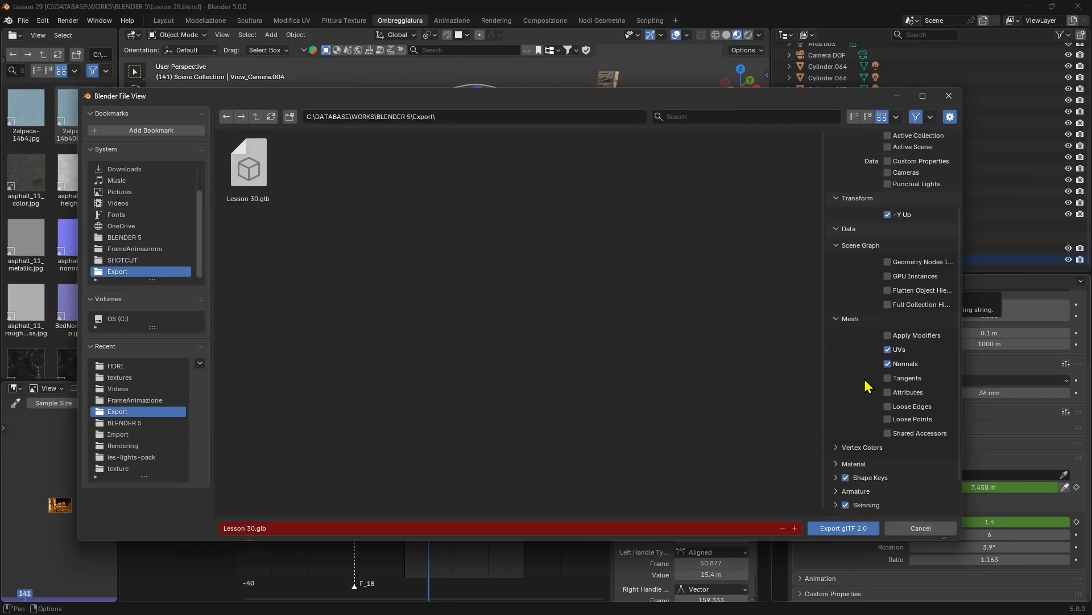
{"action": "scroll", "coordinate": [863, 395], "scroll_direction": "down", "scroll_amount": 2}
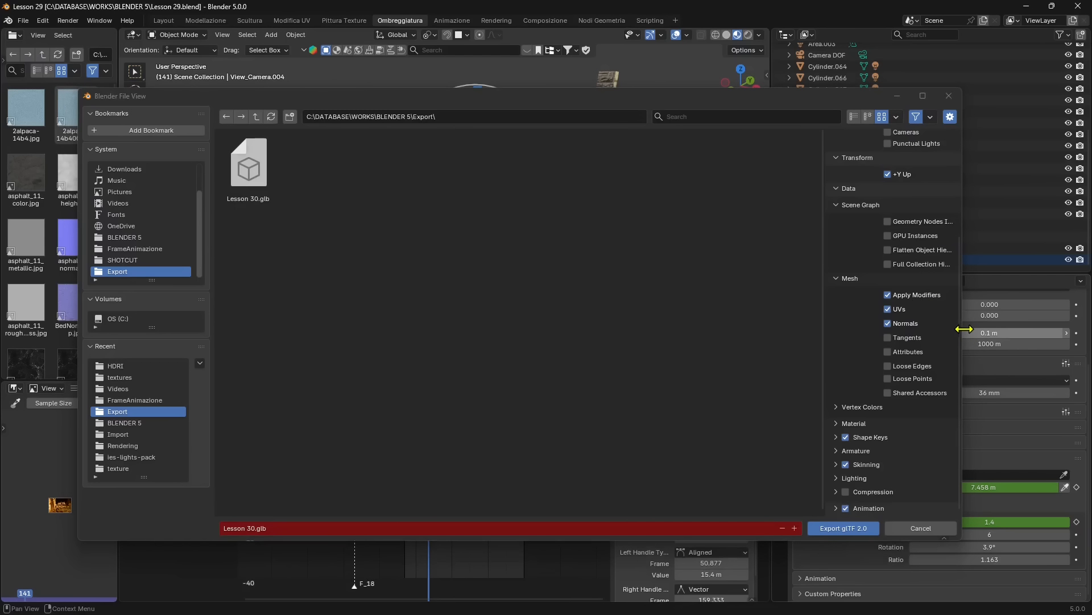
{"action": "scroll", "coordinate": [890, 336], "scroll_direction": "up", "scroll_amount": 6}
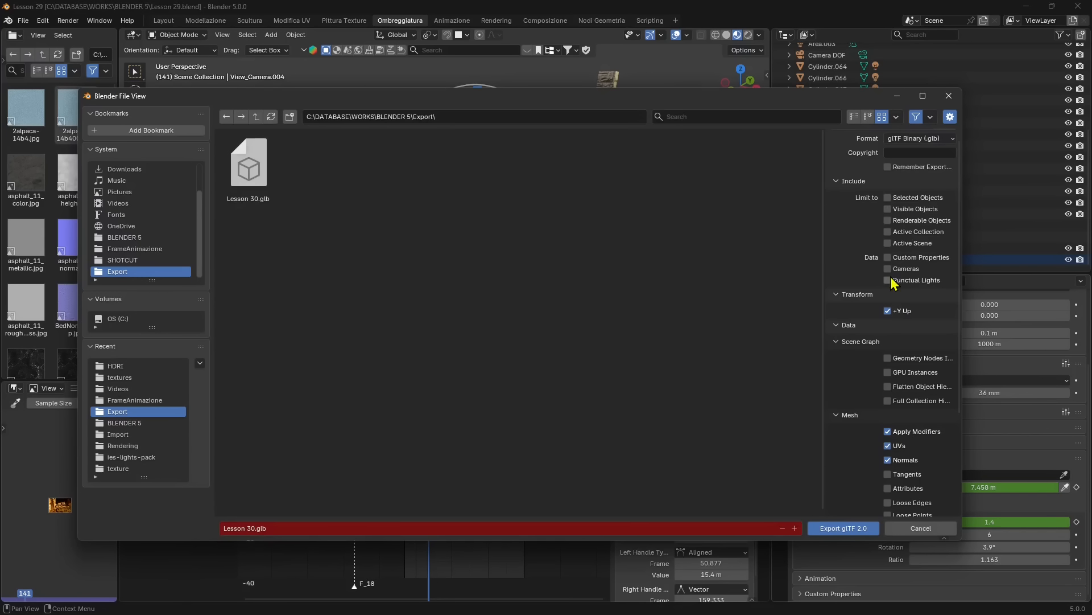
{"action": "scroll", "coordinate": [890, 370], "scroll_direction": "down", "scroll_amount": 6}
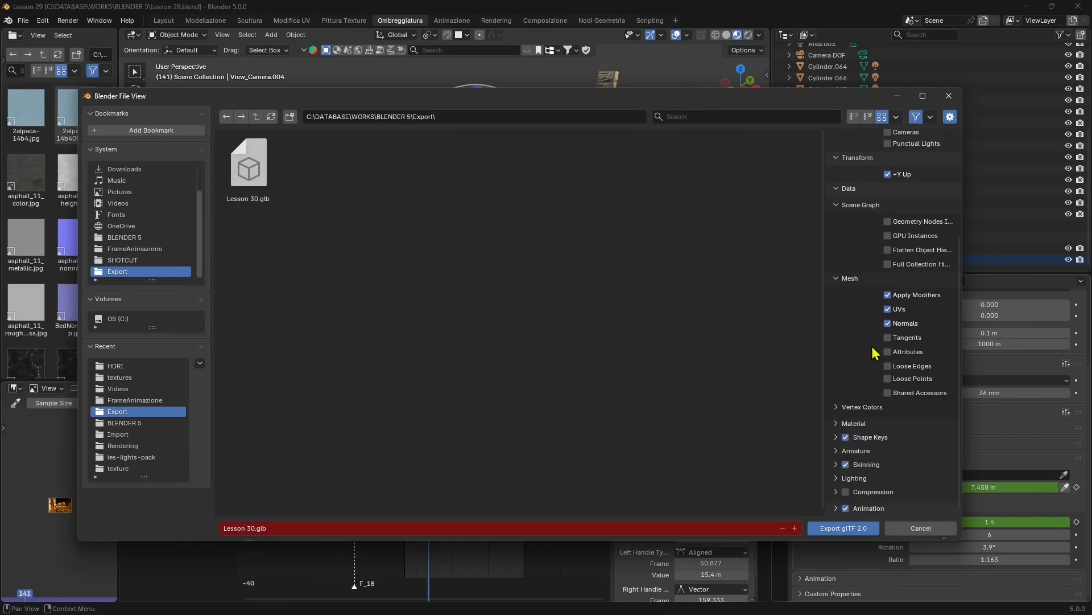
Step: Examine the Vertex Colors, Material and Unused Textures & Images options of the glTF export
{"action": "left_click", "coordinate": [862, 410]}
{"action": "scroll", "coordinate": [858, 421], "scroll_direction": "down", "scroll_amount": 2}
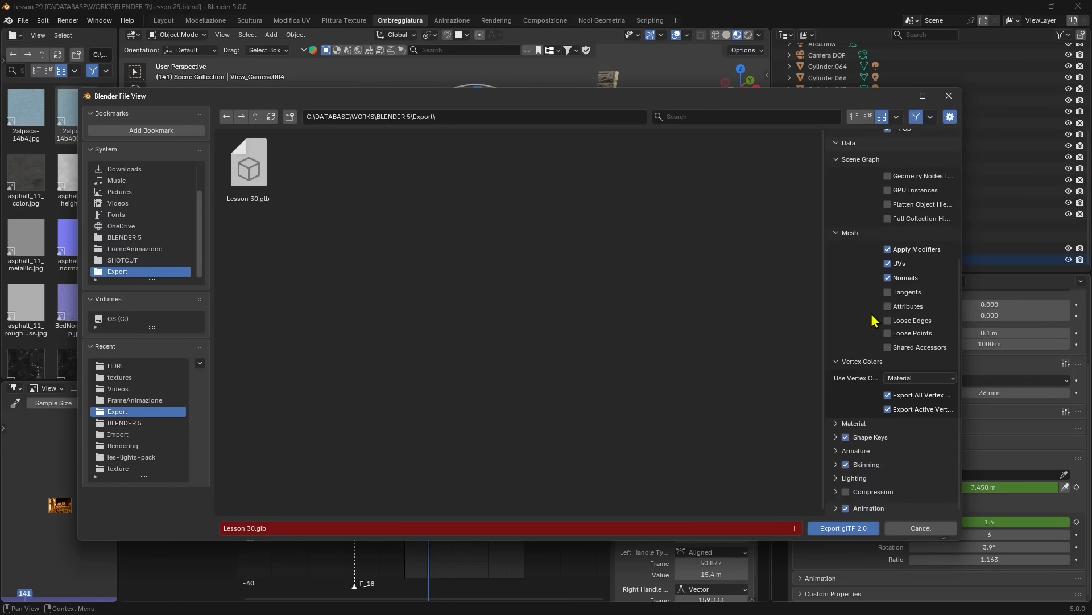
{"action": "scroll", "coordinate": [866, 259], "scroll_direction": "up", "scroll_amount": 3}
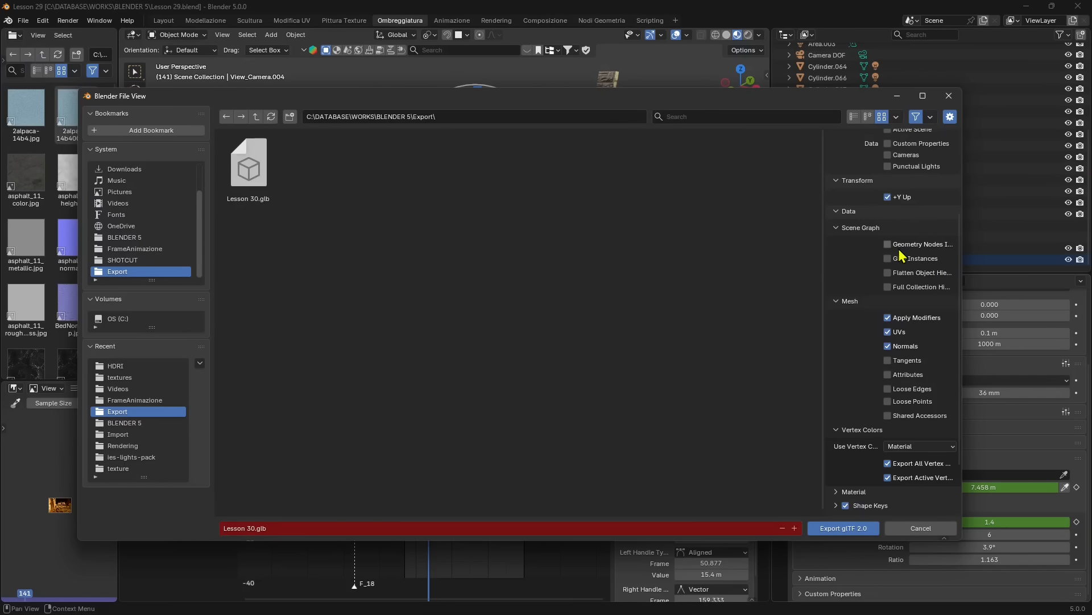
{"action": "scroll", "coordinate": [863, 376], "scroll_direction": "down", "scroll_amount": 3}
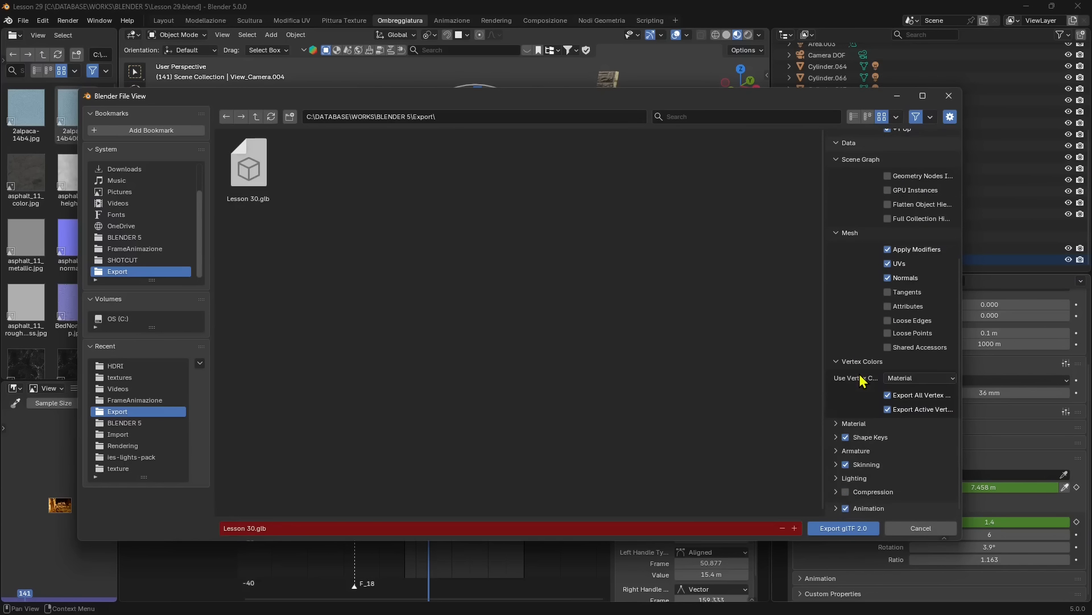
{"action": "left_click", "coordinate": [837, 424]}
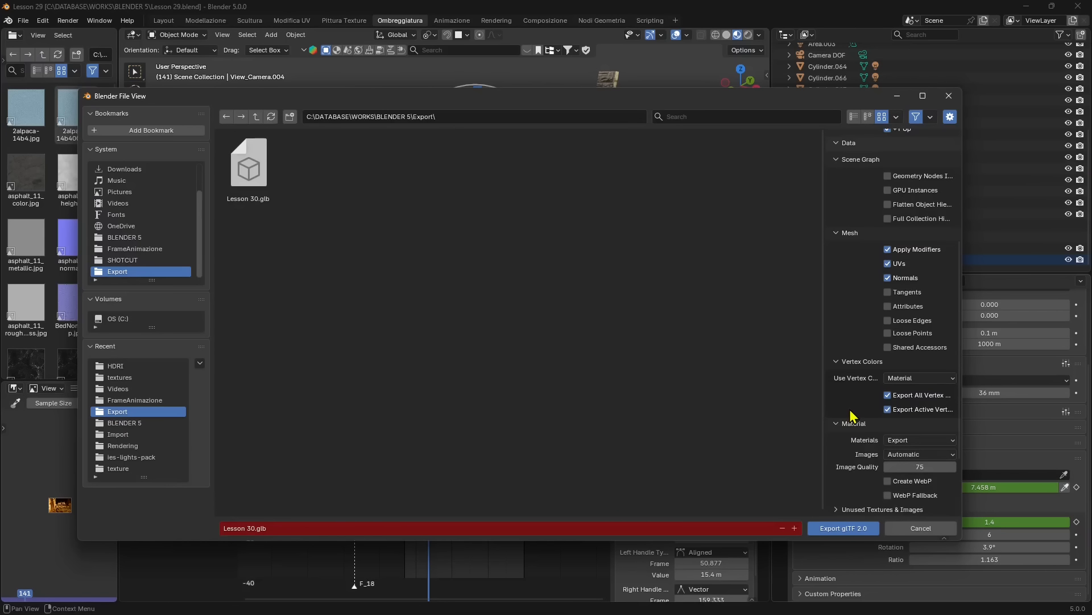
{"action": "scroll", "coordinate": [853, 416], "scroll_direction": "down", "scroll_amount": 3}
{"action": "scroll", "coordinate": [844, 409], "scroll_direction": "down", "scroll_amount": 1}
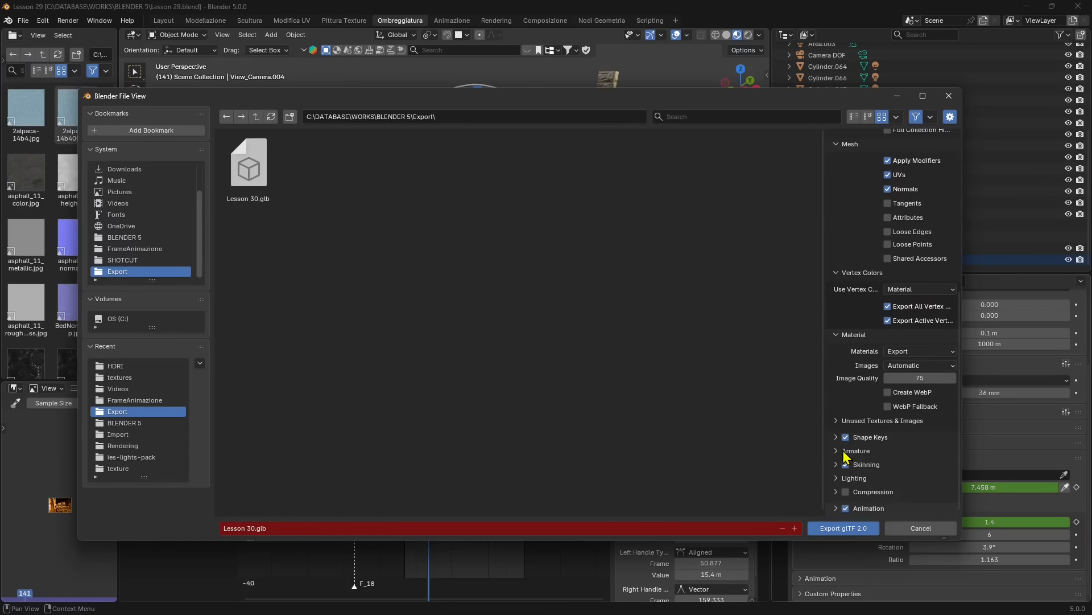
{"action": "left_click", "coordinate": [834, 426]}
{"action": "scroll", "coordinate": [845, 441], "scroll_direction": "down", "scroll_amount": 2}
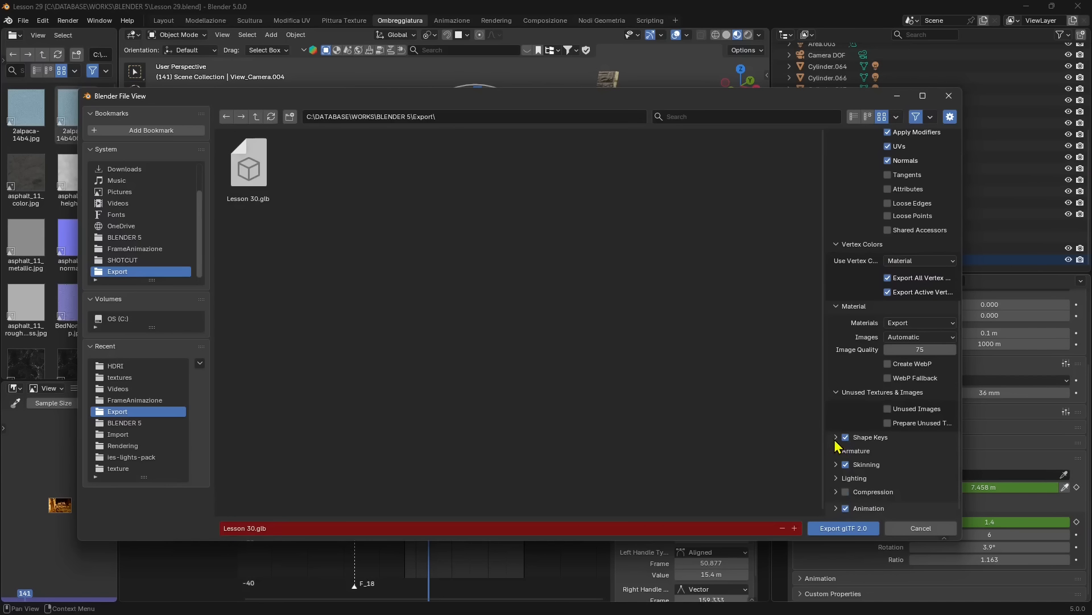
Step: Examine the Shape Keys, Optimize Shape Keys, Armature and Skinning options of the glTF export
{"action": "left_click", "coordinate": [836, 438]}
{"action": "scroll", "coordinate": [850, 450], "scroll_direction": "down", "scroll_amount": 2}
{"action": "left_click", "coordinate": [838, 435]}
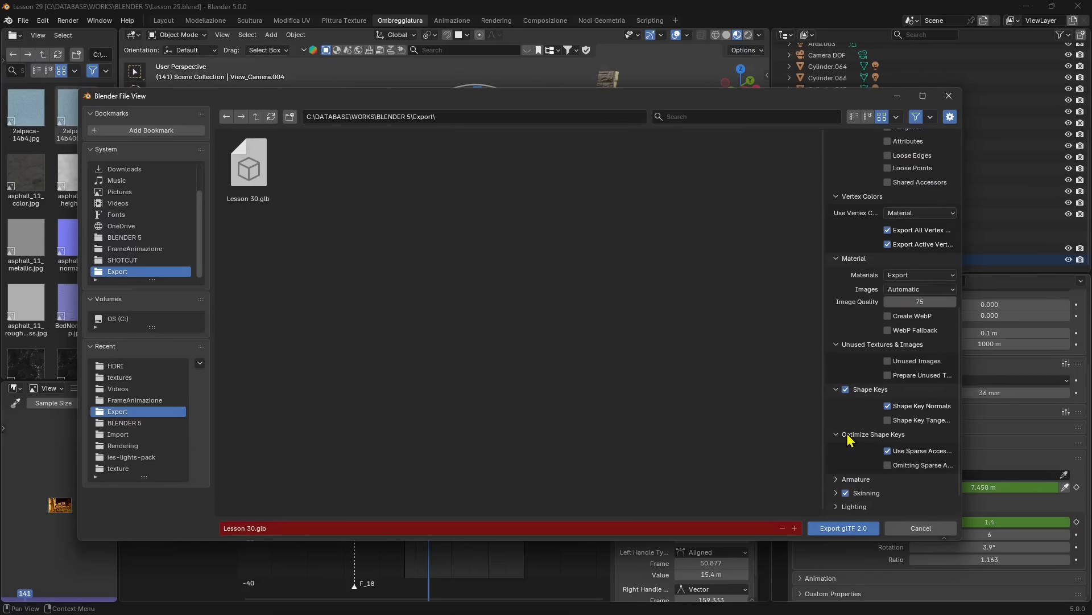
{"action": "scroll", "coordinate": [840, 446], "scroll_direction": "down", "scroll_amount": 2}
{"action": "left_click", "coordinate": [837, 450]}
{"action": "scroll", "coordinate": [858, 448], "scroll_direction": "down", "scroll_amount": 3}
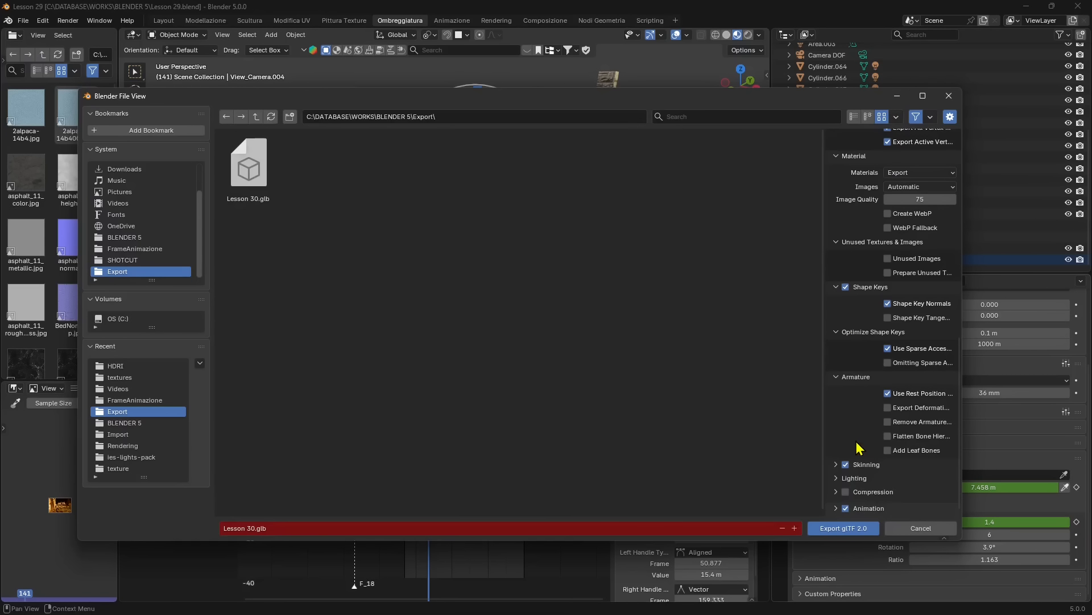
{"action": "left_click", "coordinate": [836, 465]}
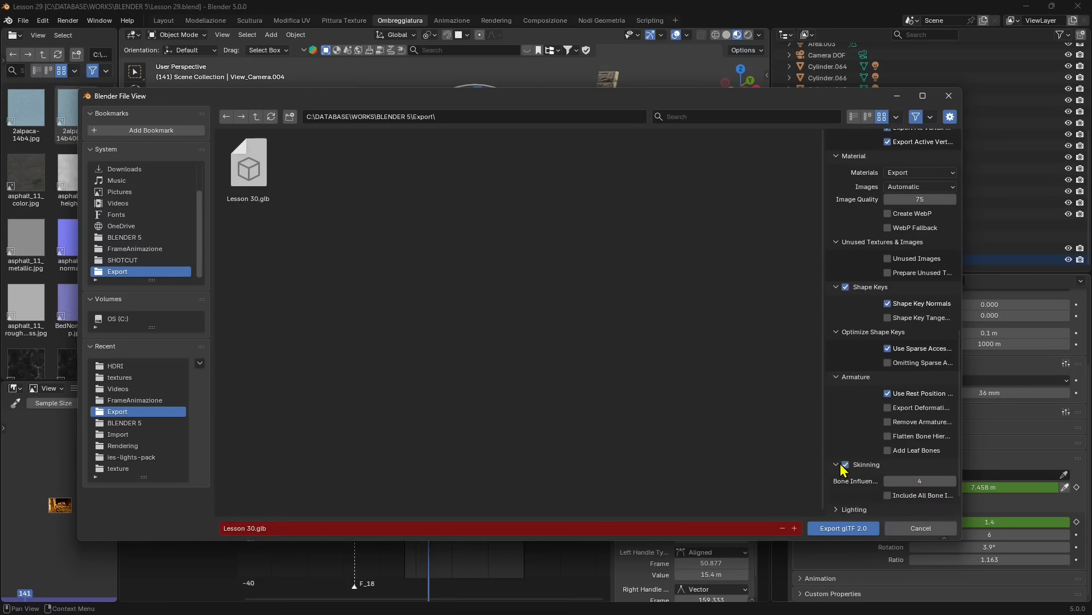
{"action": "scroll", "coordinate": [848, 478], "scroll_direction": "down", "scroll_amount": 1}
Step: Disable Animation and Skinning in the glTF export settings
{"action": "left_click", "coordinate": [837, 509]}
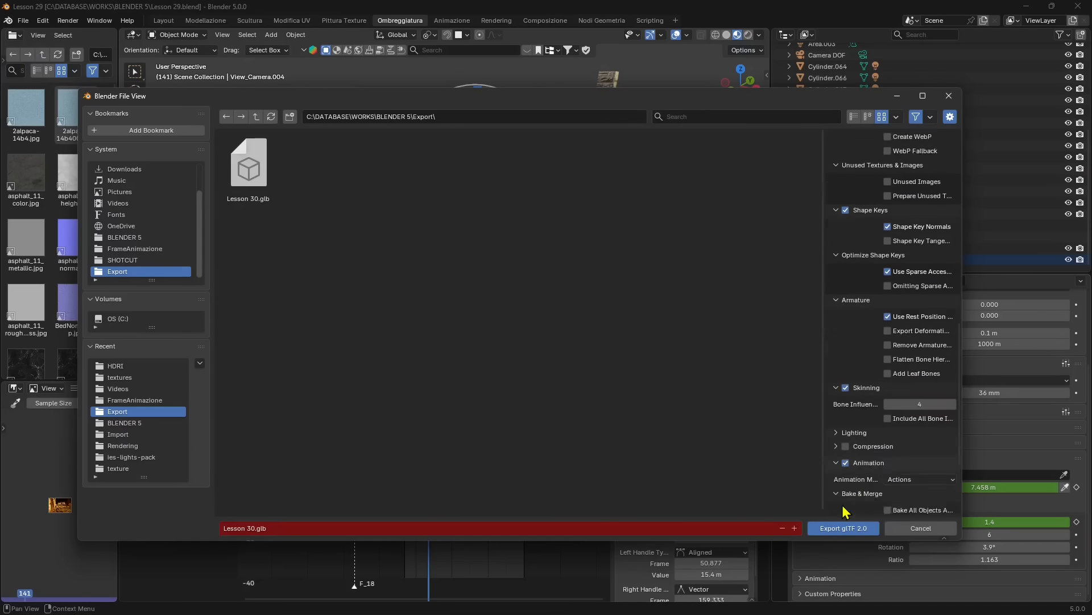
{"action": "scroll", "coordinate": [842, 438], "scroll_direction": "down", "scroll_amount": 3}
{"action": "left_click", "coordinate": [841, 369]}
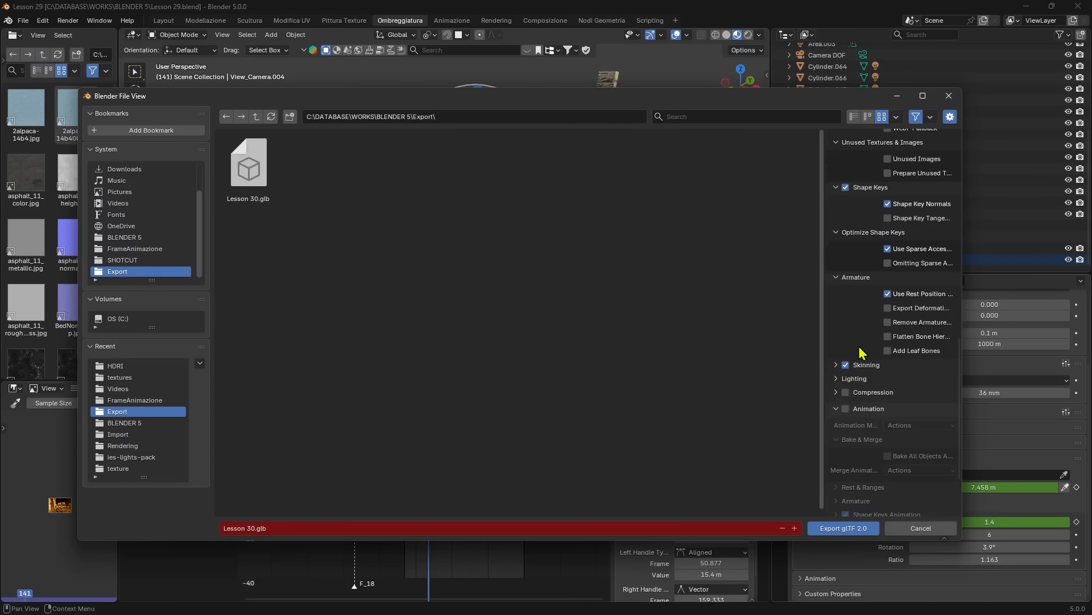
{"action": "left_click", "coordinate": [846, 365]}
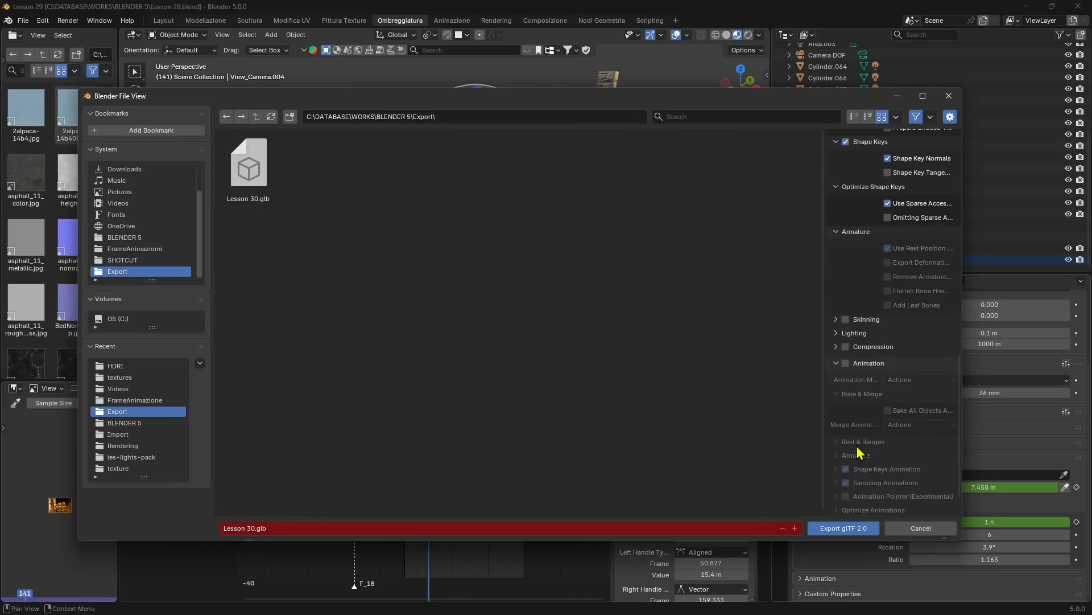
{"action": "scroll", "coordinate": [861, 450], "scroll_direction": "up", "scroll_amount": 8}
{"action": "scroll", "coordinate": [861, 450], "scroll_direction": "up", "scroll_amount": 10}
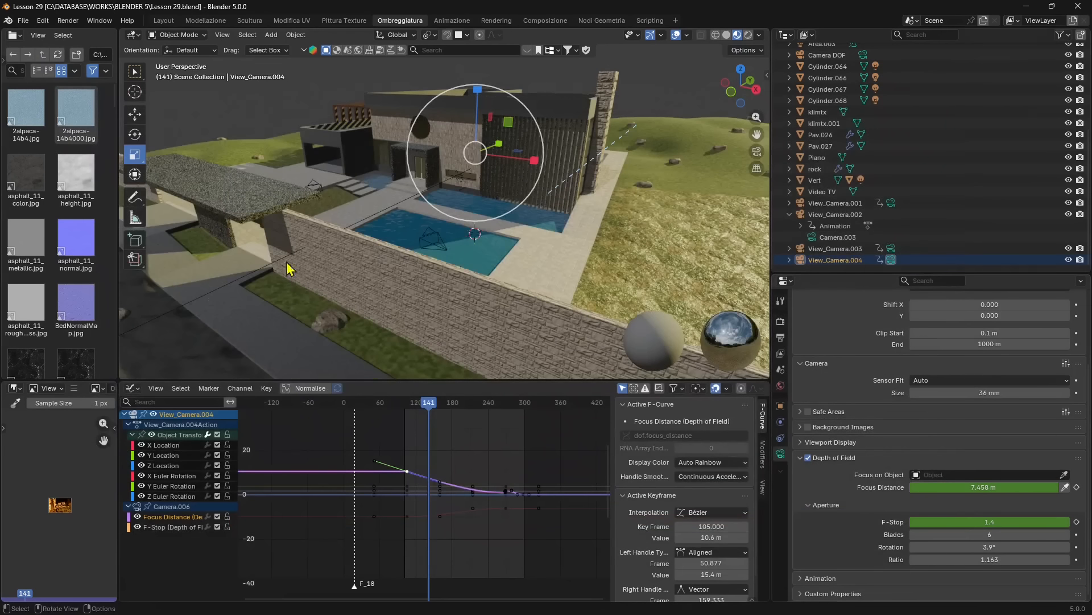
{"action": "middle_click_drag", "start_coordinate": [410, 242], "coordinate": [515, 212]}
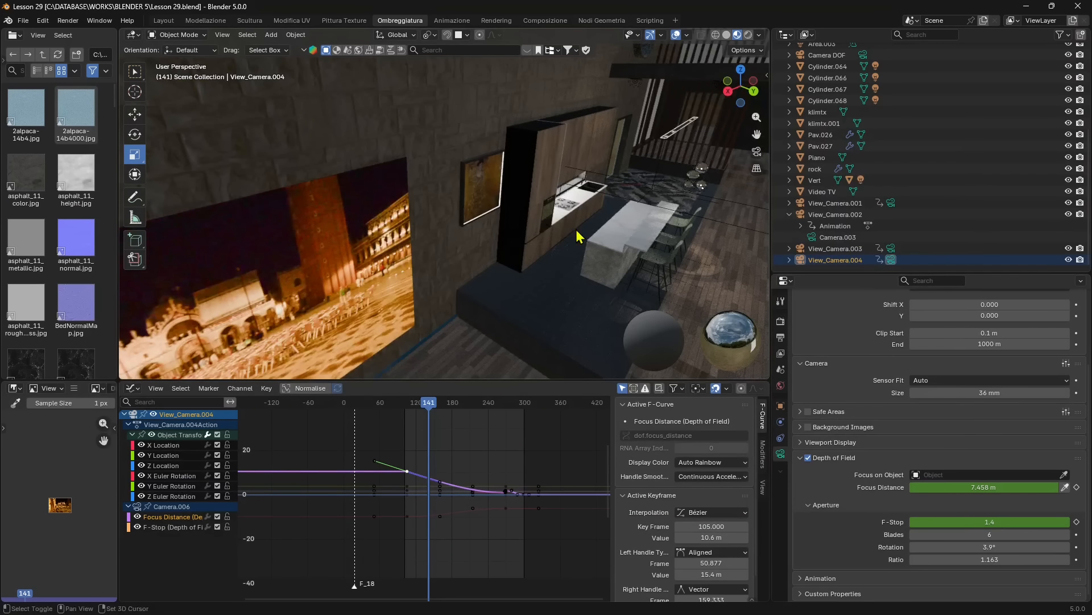
{"action": "mouse_move", "coordinate": [578, 233]}
{"action": "middle_mouse_down", "text": "shift"}
{"action": "mouse_move", "coordinate": [398, 227]}
{"action": "mouse_move", "coordinate": [505, 243]}
{"action": "mouse_move", "coordinate": [597, 238]}
{"action": "middle_mouse_up", "text": "shift"}
{"action": "scroll", "coordinate": [500, 225], "scroll_direction": "down", "scroll_amount": 6}
{"action": "scroll", "coordinate": [449, 233], "scroll_direction": "down", "scroll_amount": 4}
{"action": "middle_click_drag", "start_coordinate": [465, 243], "coordinate": [514, 264], "text": "shift"}
{"action": "scroll", "coordinate": [538, 258], "scroll_direction": "down", "scroll_amount": 3}
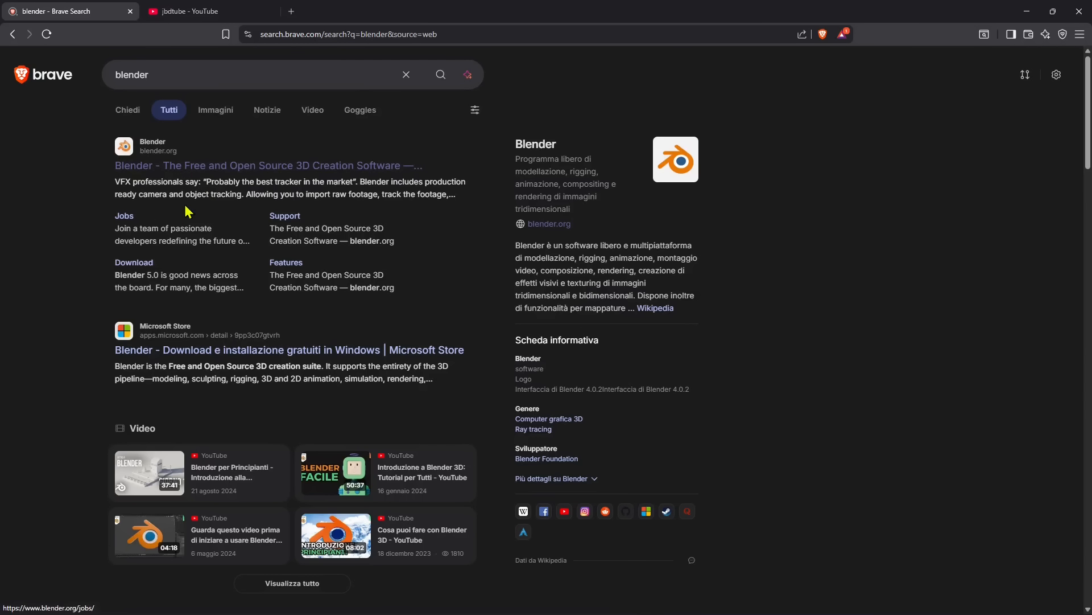
Step: Search the web for "unreal engine epic games" and close the results page
{"action": "double_click", "coordinate": [202, 84]}
{"action": "type", "text": "unreal eng"}
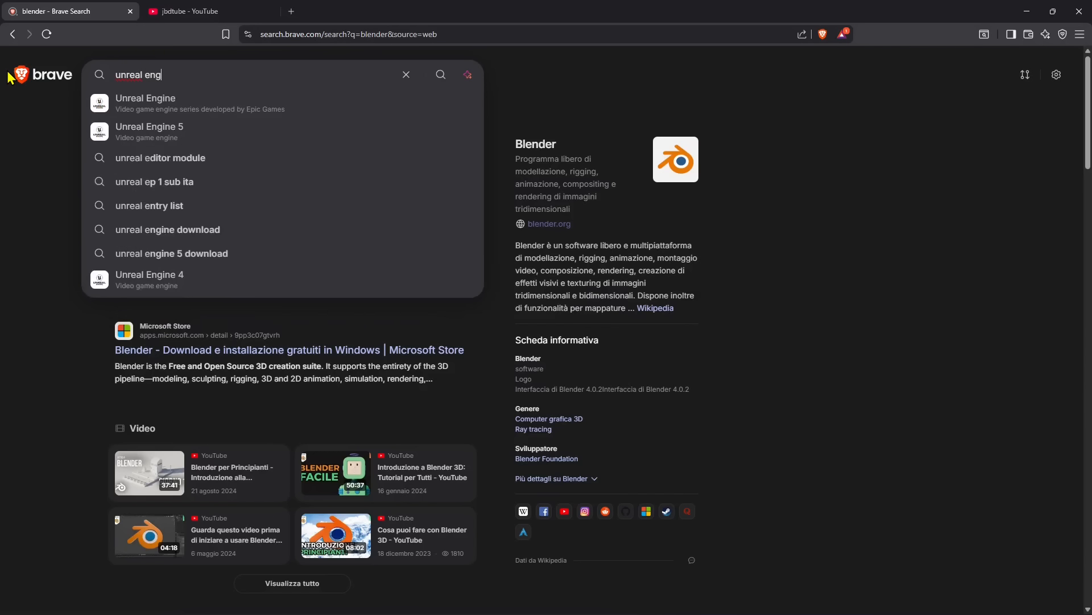
{"action": "type", "text": "ine epic games"}
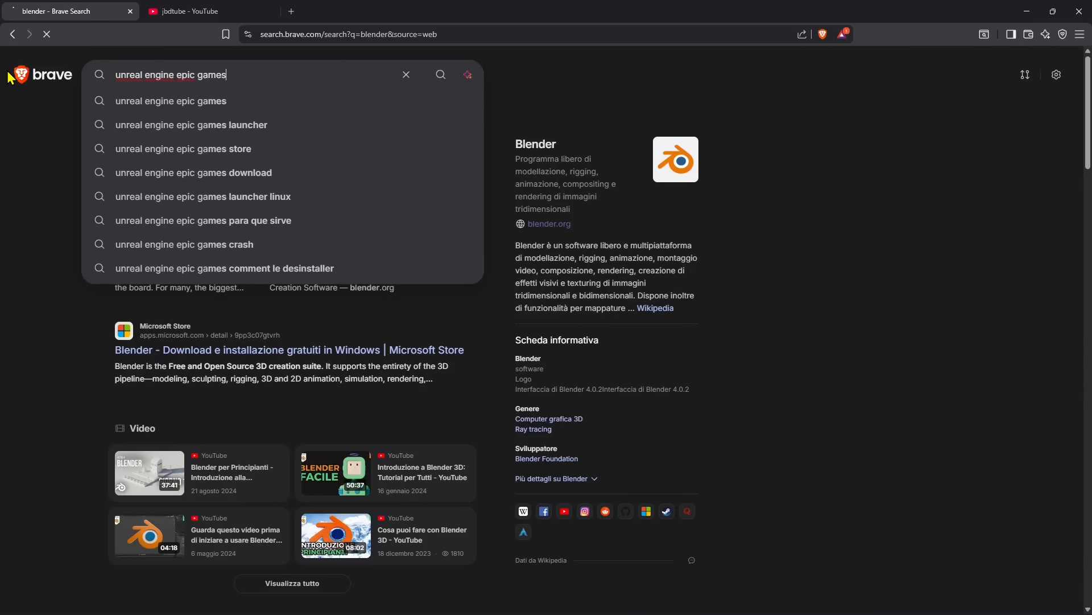
{"action": "key", "text": "Return"}
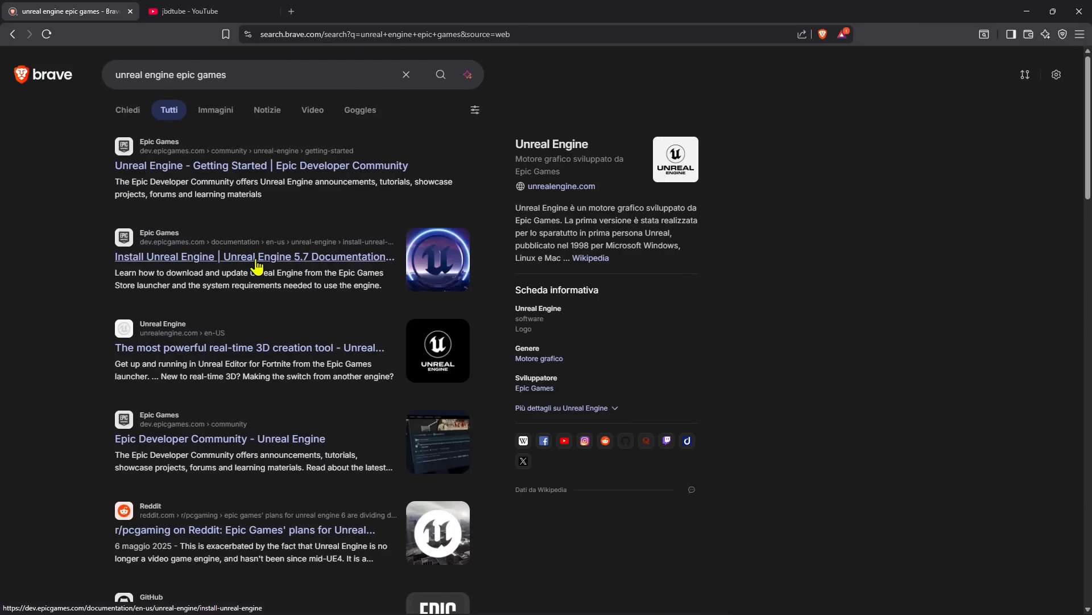
{"action": "left_click", "coordinate": [130, 10]}
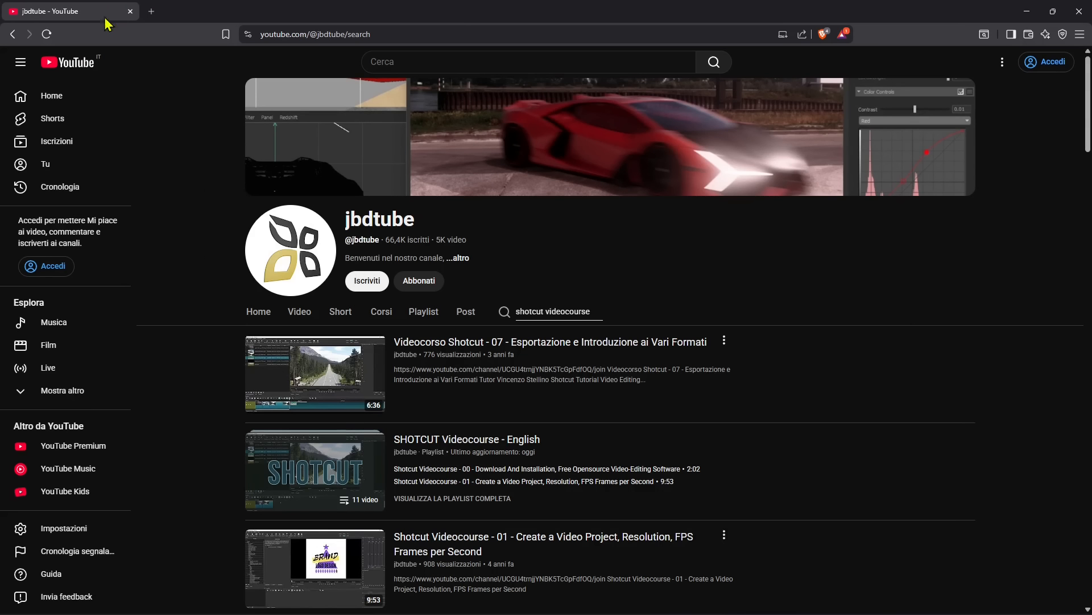
Step: Search the jbdtube YouTube channel for "unreal videocourse" and look through the results
{"action": "double_click", "coordinate": [525, 311]}
{"action": "type", "text": "unreal"}
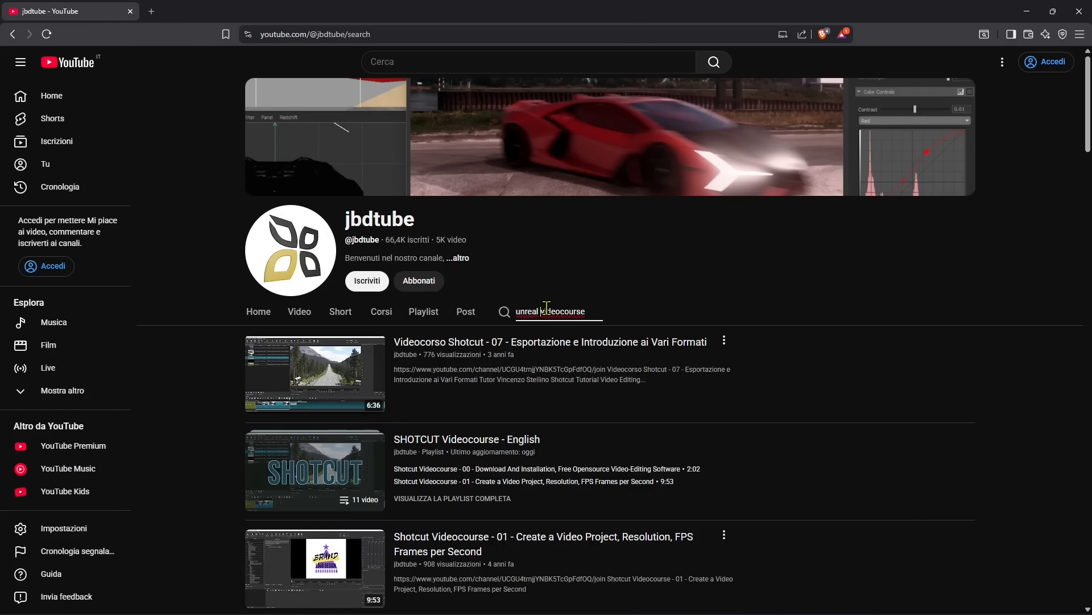
{"action": "key", "text": "Return"}
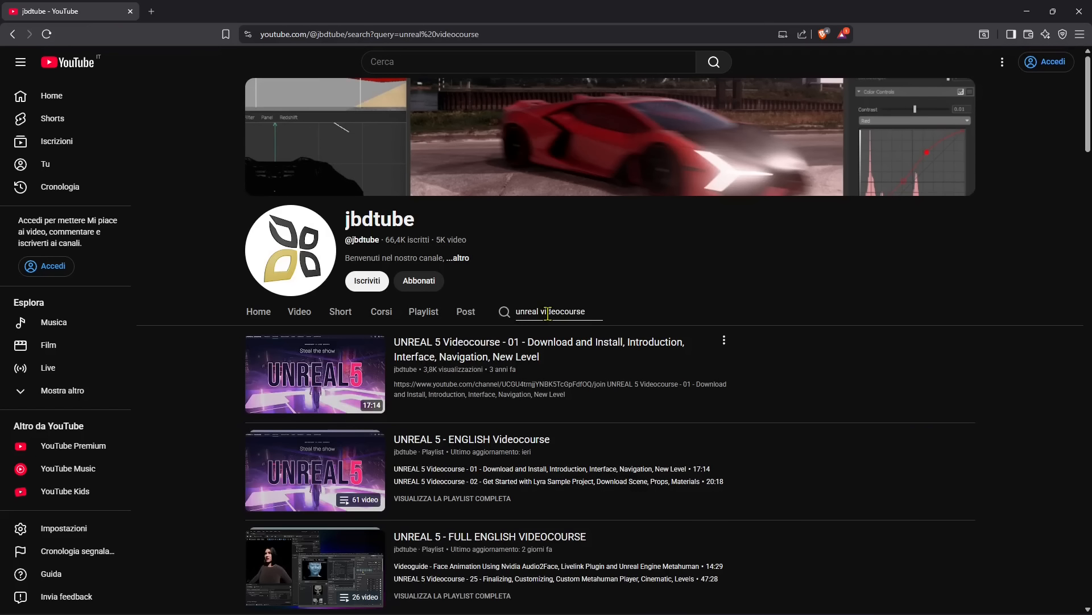
{"action": "double_click", "coordinate": [548, 312]}
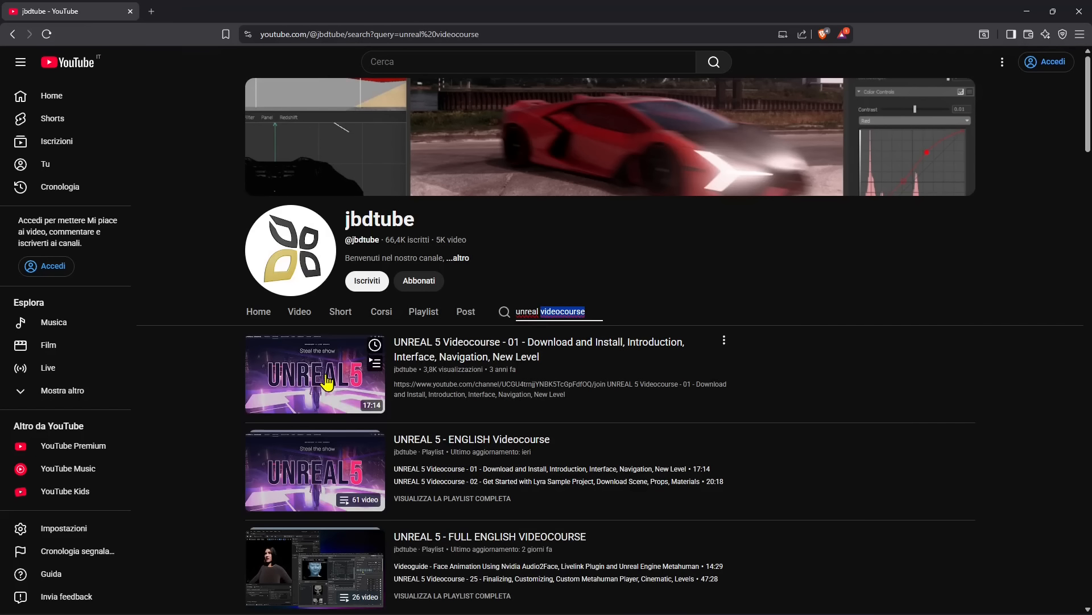
{"action": "scroll", "coordinate": [446, 478], "scroll_direction": "down", "scroll_amount": 3}
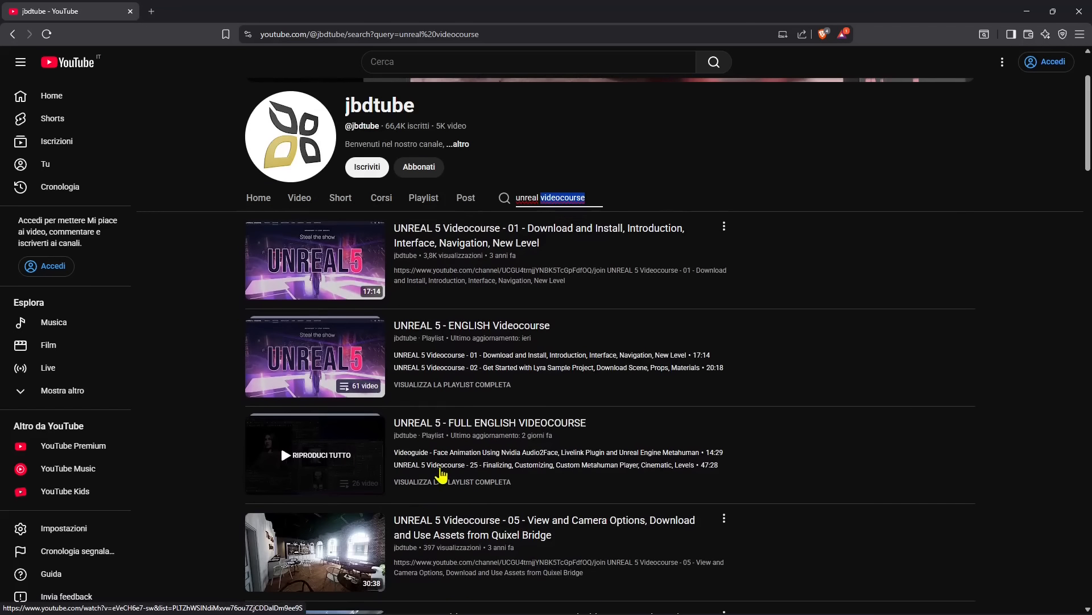
{"action": "scroll", "coordinate": [398, 466], "scroll_direction": "down", "scroll_amount": 3}
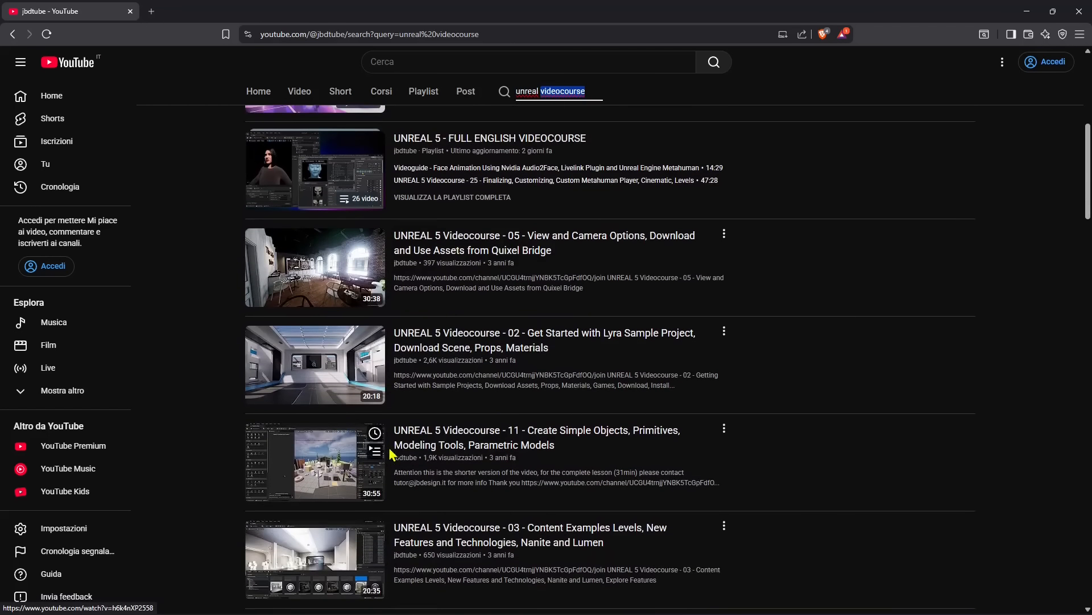
{"action": "scroll", "coordinate": [401, 459], "scroll_direction": "up", "scroll_amount": 5}
{"action": "scroll", "coordinate": [401, 459], "scroll_direction": "up", "scroll_amount": 2}
Step: Search the jbdtube channel for "blender videocourse", view the channel's playlists, and close the browser
{"action": "double_click", "coordinate": [524, 307]}
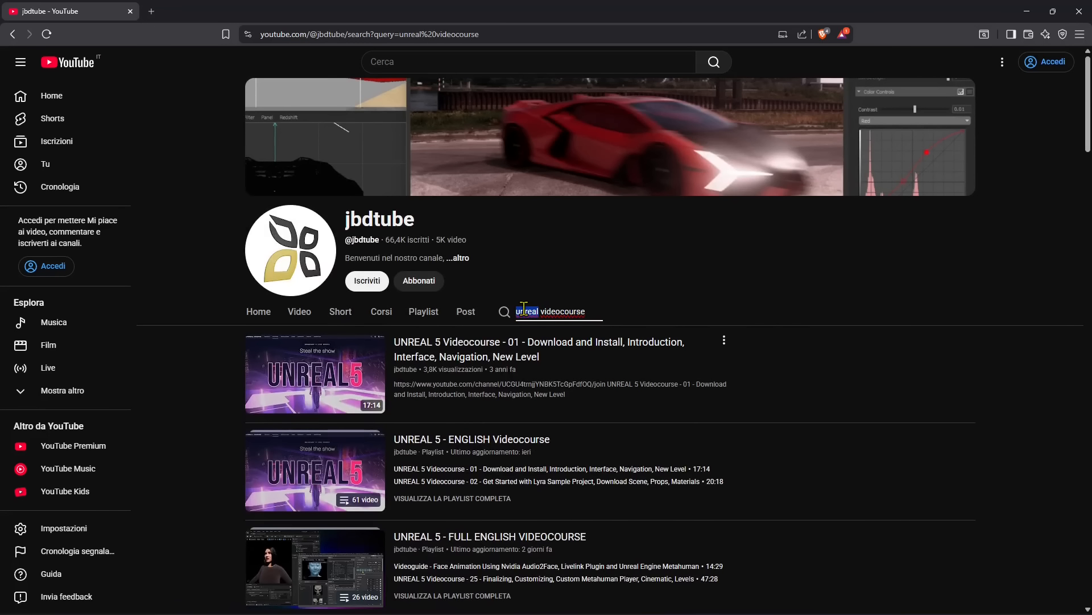
{"action": "type", "text": "blender"}
{"action": "key", "text": "Return"}
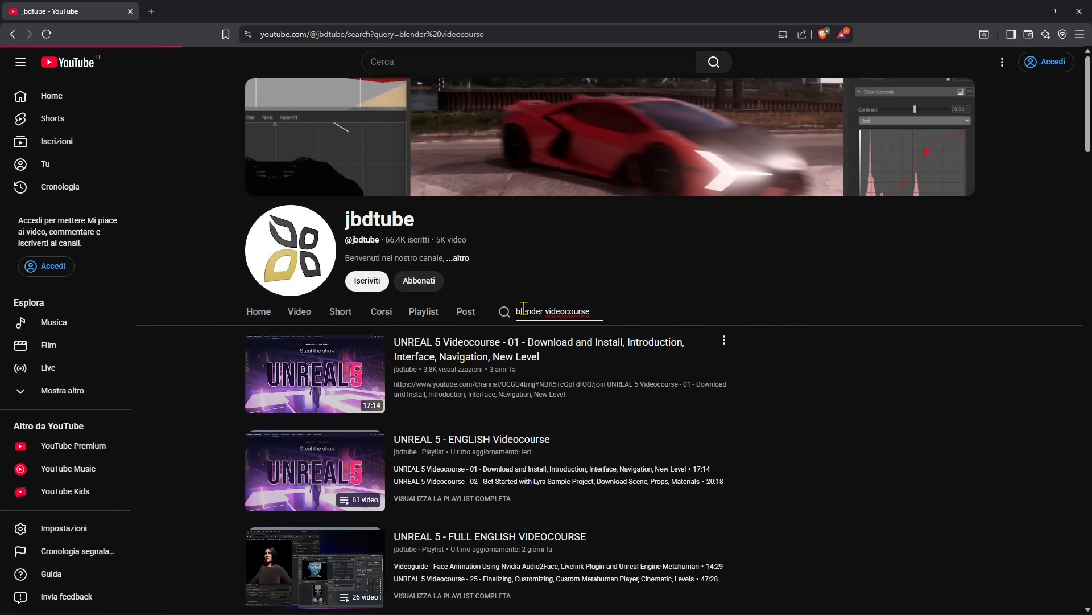
{"action": "left_click", "coordinate": [414, 315]}
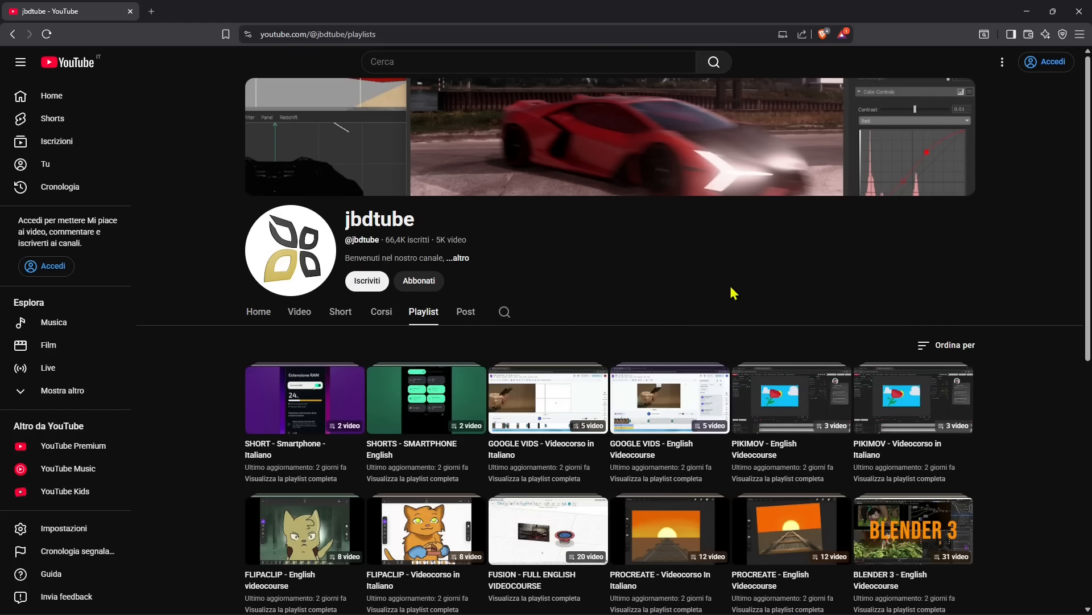
{"action": "left_click", "coordinate": [1079, 11]}
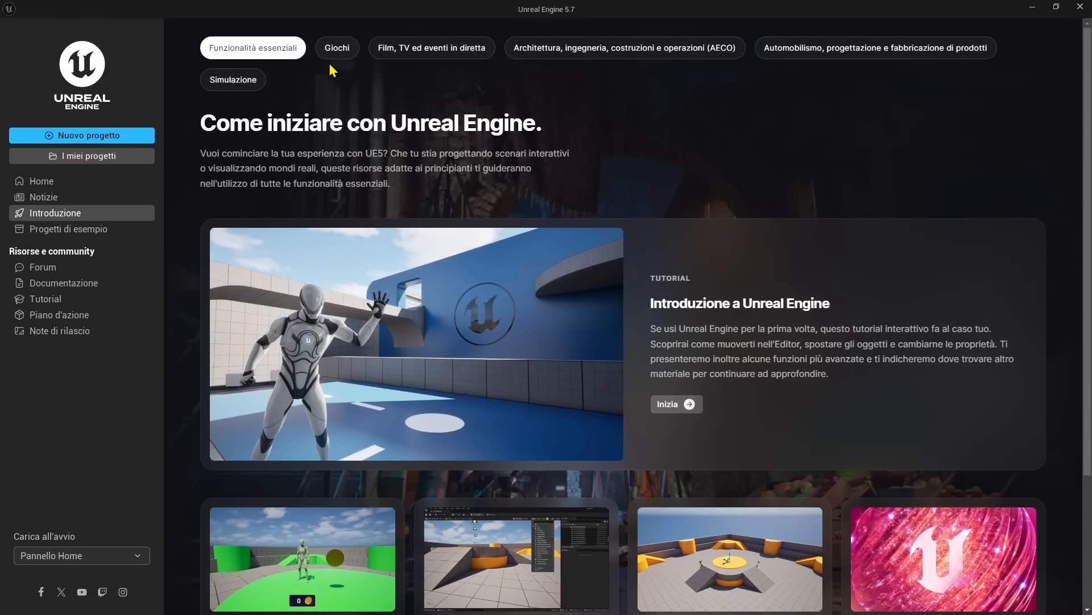
Step: Start a new Unreal Engine project and compare the Blank, Third Person, Intro To Unreal, First Person and Top Down game templates
{"action": "left_click", "coordinate": [89, 137]}
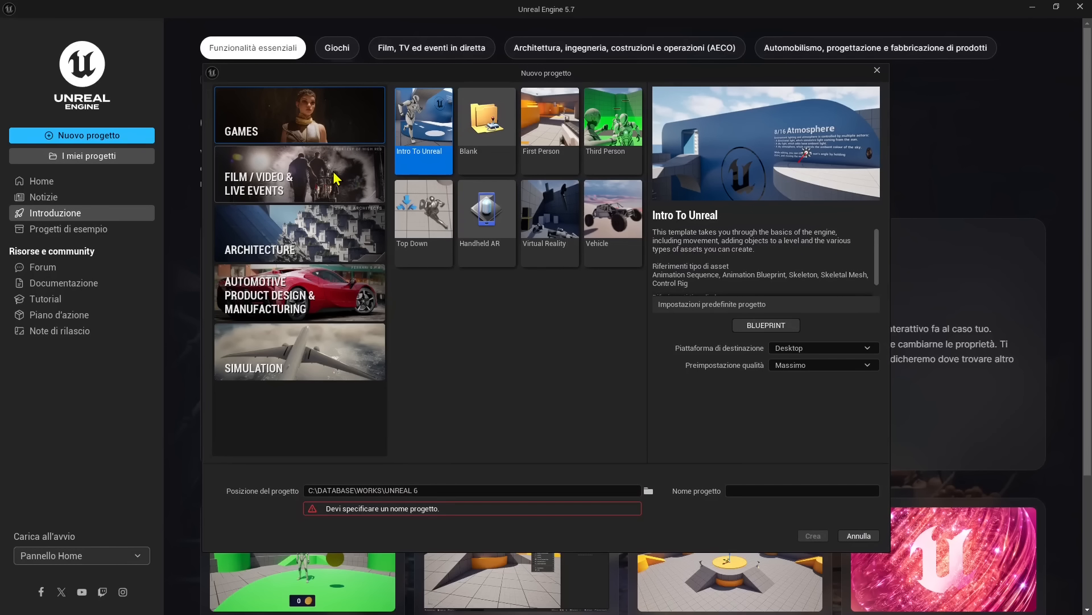
{"action": "left_click", "coordinate": [500, 124]}
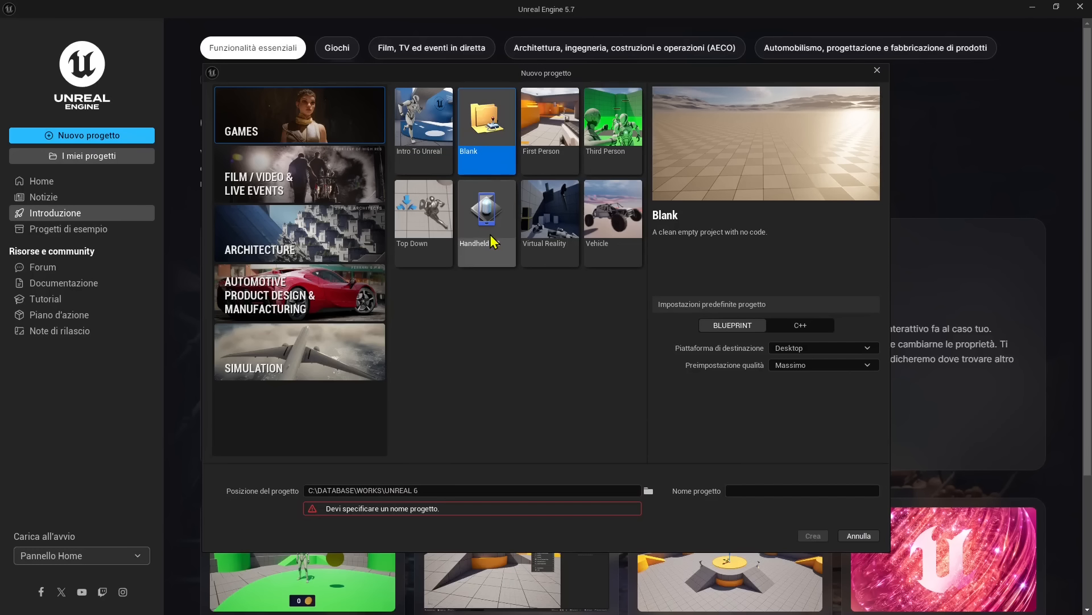
{"action": "left_click", "coordinate": [606, 156]}
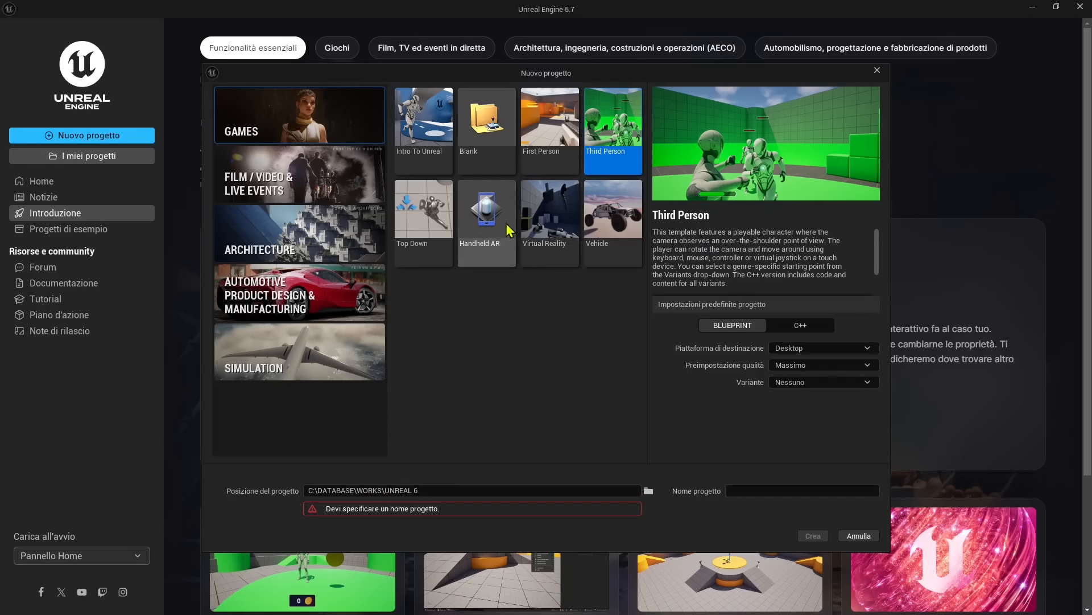
{"action": "left_click", "coordinate": [424, 159]}
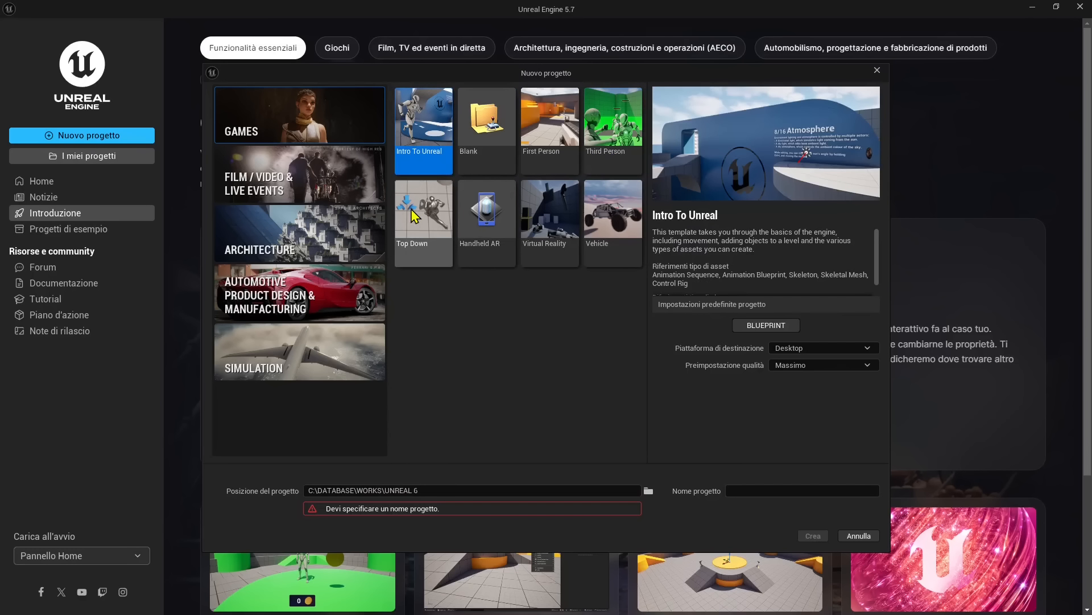
{"action": "left_click", "coordinate": [549, 131]}
{"action": "left_click", "coordinate": [424, 222]}
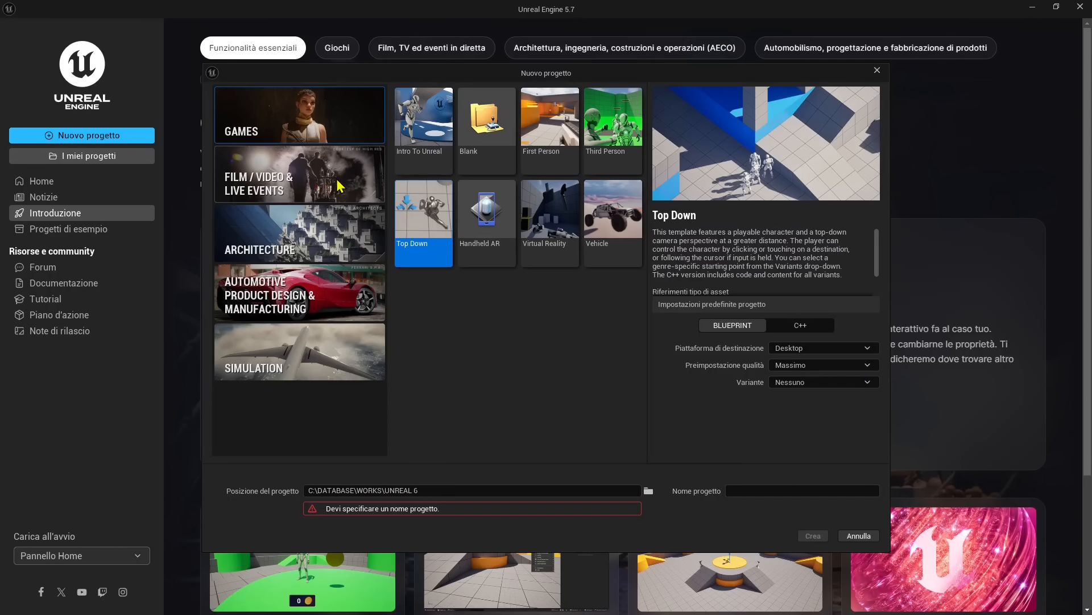
Step: Try setting up a Blank game project named adsadsadada, and dismiss the new project setup without creating it
{"action": "left_click", "coordinate": [486, 131]}
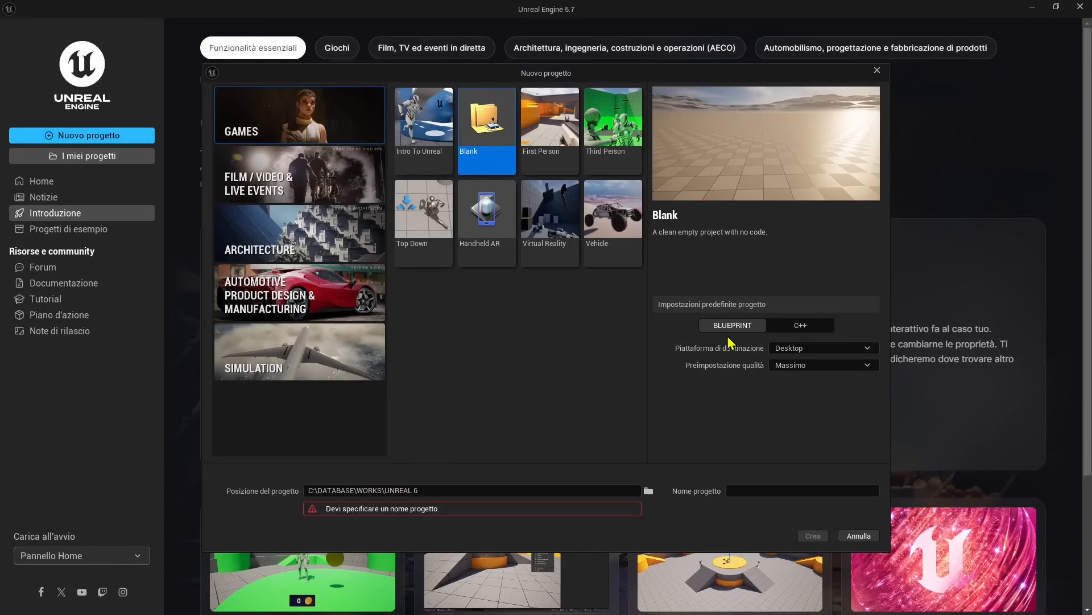
{"action": "left_click", "coordinate": [757, 490]}
{"action": "type", "text": "adsadsadada"}
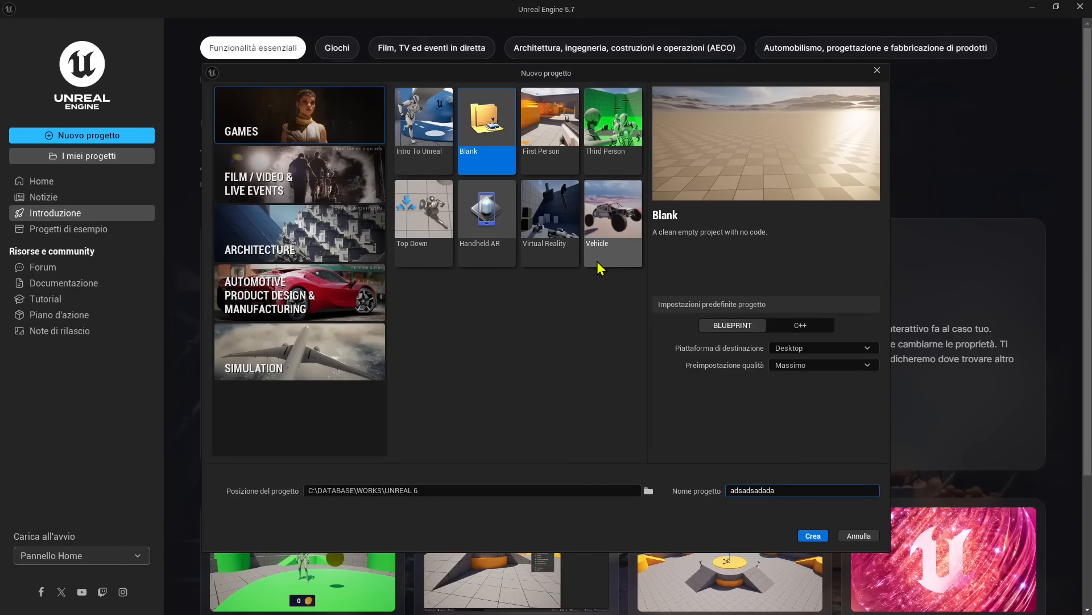
{"action": "left_click", "coordinate": [877, 70]}
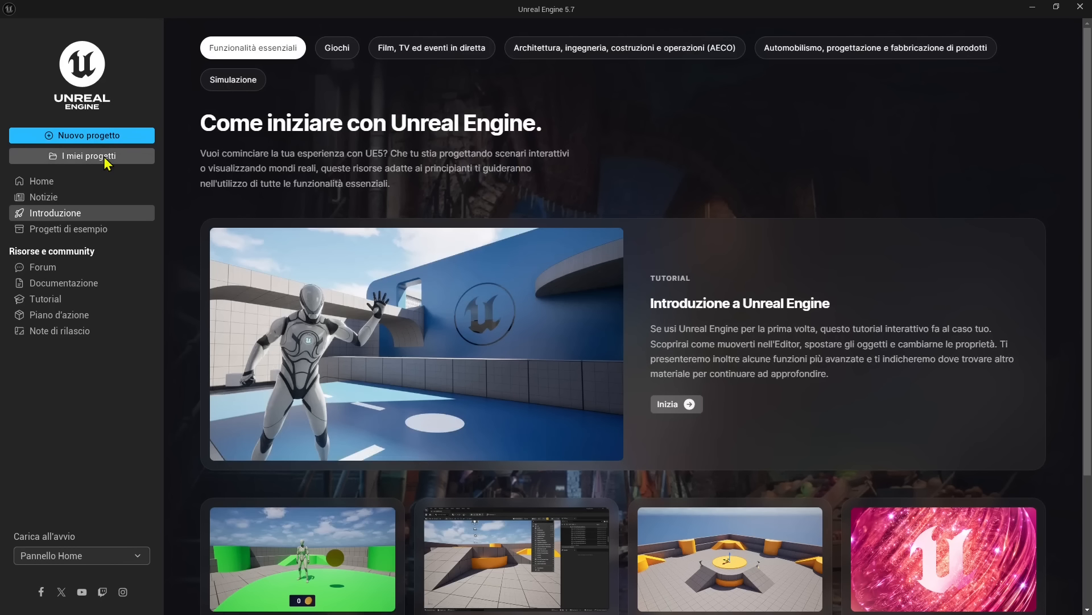
Step: Open the existing project x2blank from the saved Unreal Engine projects
{"action": "left_click", "coordinate": [42, 155]}
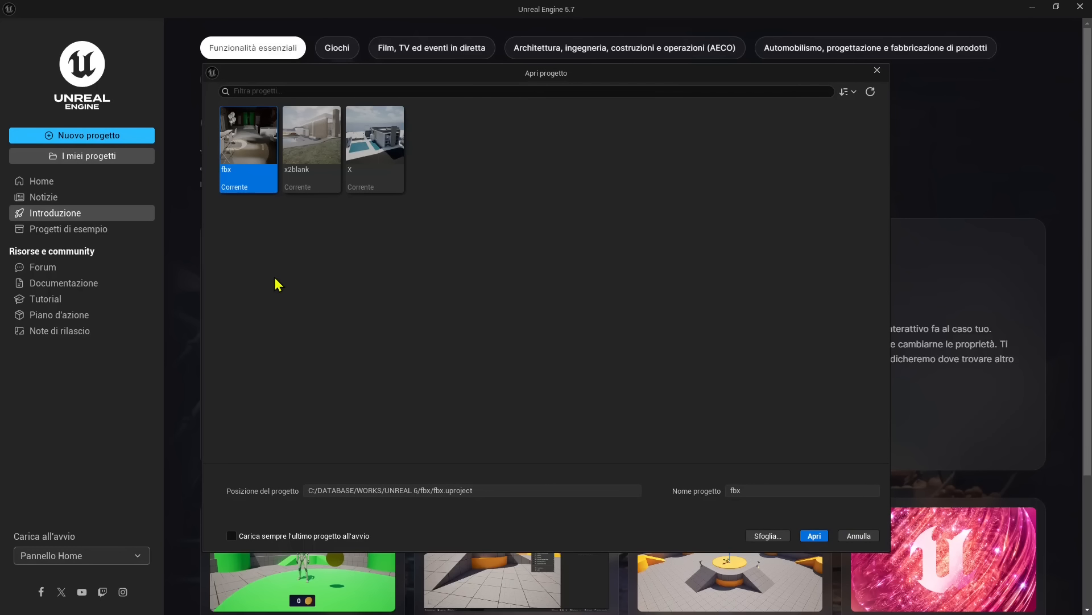
{"action": "left_click", "coordinate": [316, 174]}
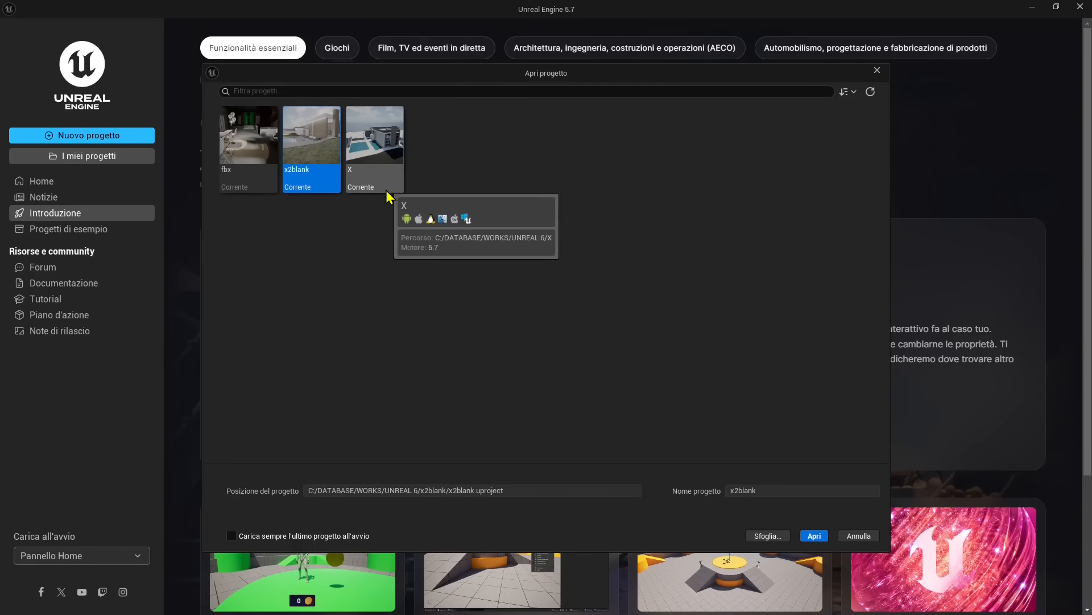
{"action": "mouse_move", "coordinate": [251, 191]}
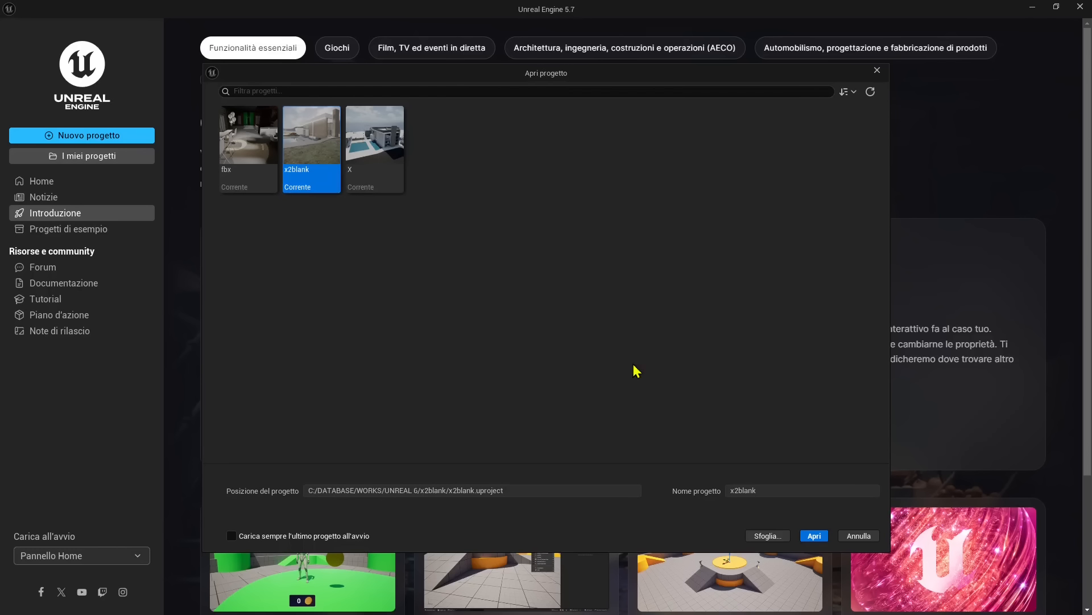
{"action": "left_click", "coordinate": [814, 536]}
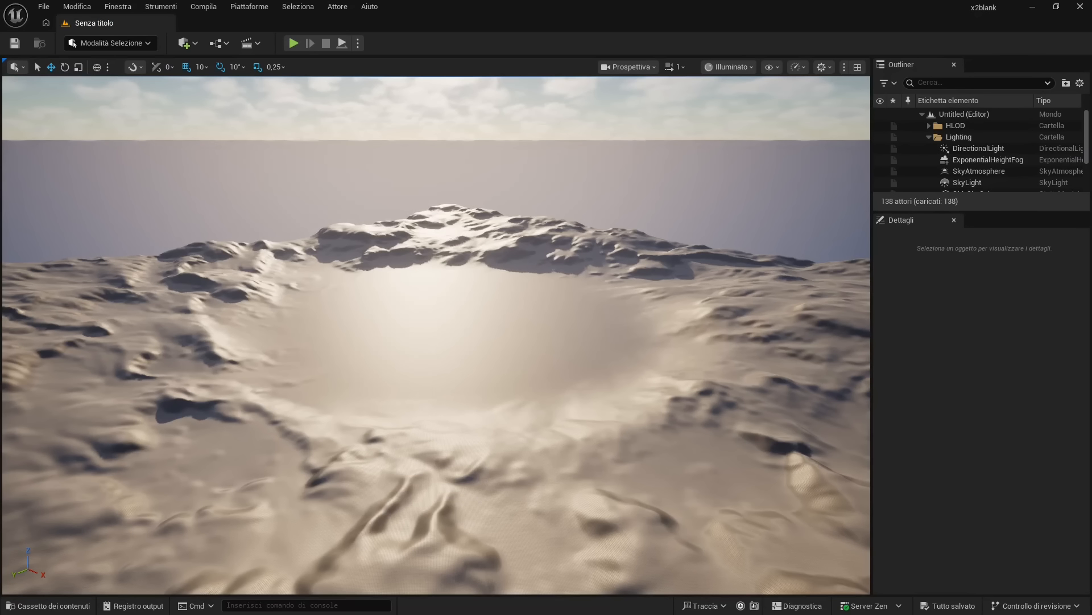
Step: Select the central landscape tile and look over the editor's mode choices and quick-add content options
{"action": "left_click", "coordinate": [427, 329]}
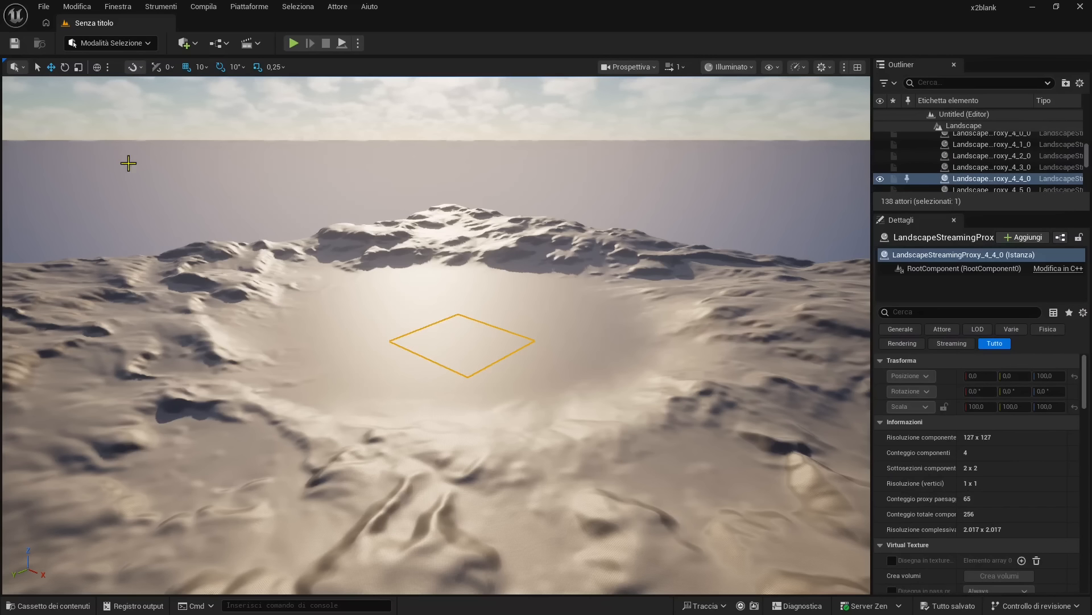
{"action": "left_click", "coordinate": [97, 45]}
{"action": "left_click", "coordinate": [94, 48]}
{"action": "left_click", "coordinate": [194, 47]}
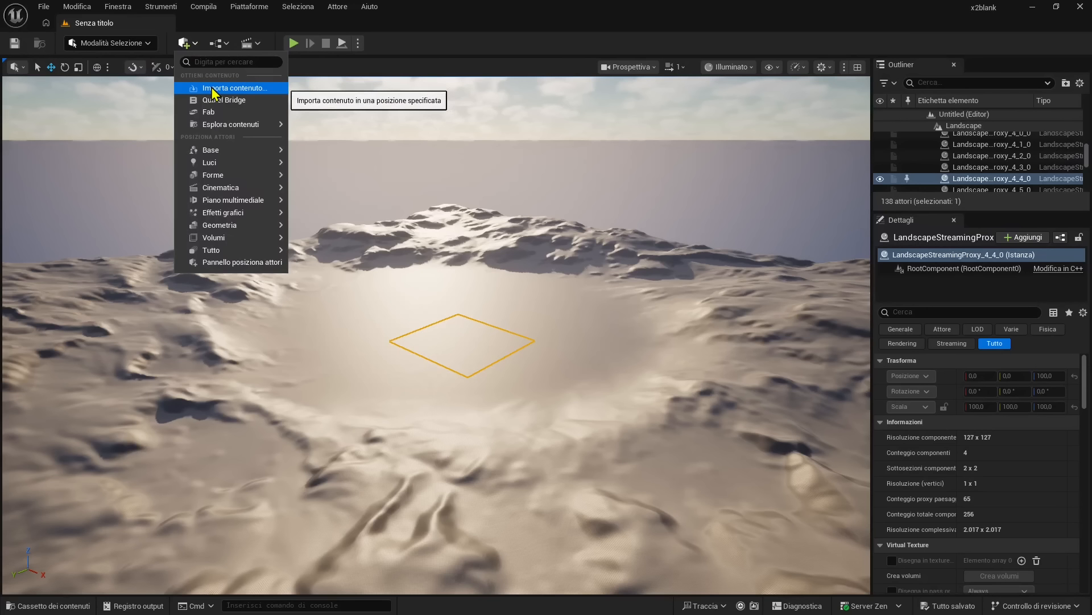
{"action": "left_click", "coordinate": [191, 43]}
{"action": "left_click", "coordinate": [193, 43]}
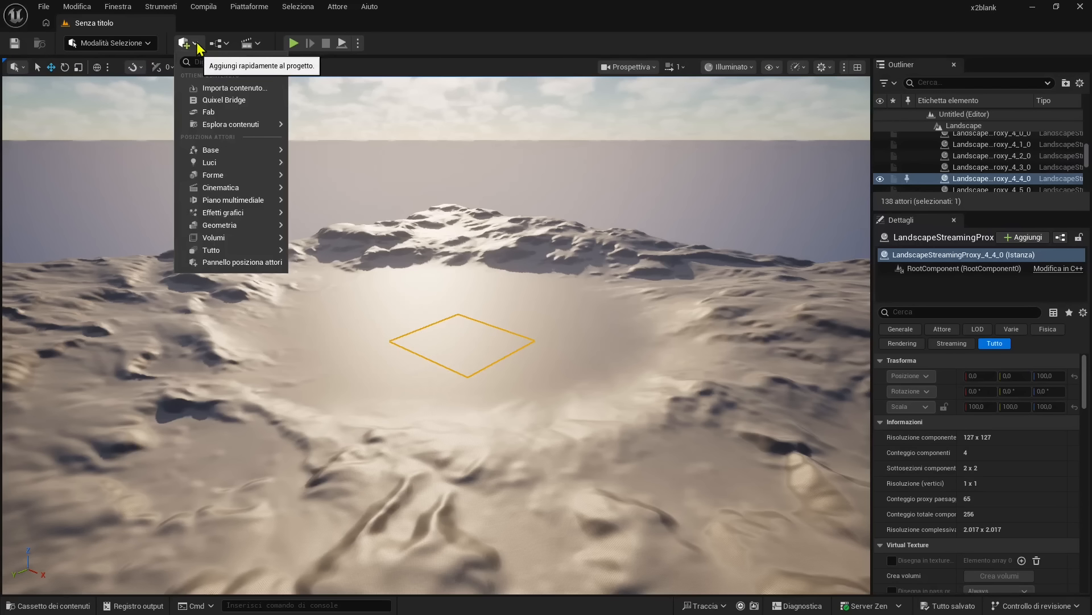
{"action": "left_click", "coordinate": [198, 47]}
Step: Start importing a 3D scene into the current level and browse to the Export folder inside BLENDER 5
{"action": "left_click", "coordinate": [45, 7]}
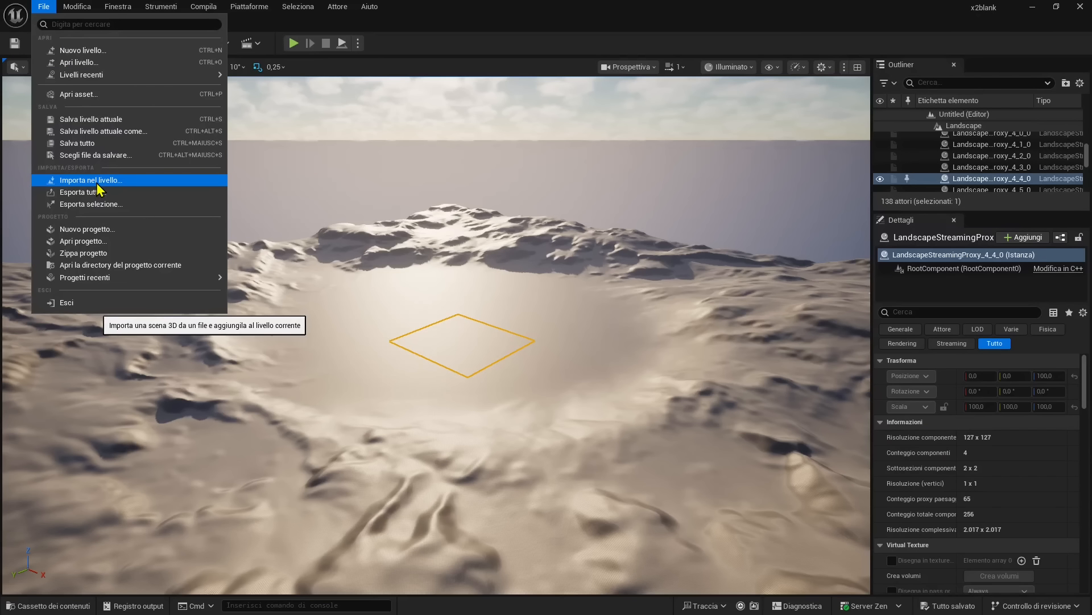
{"action": "left_click", "coordinate": [97, 182]}
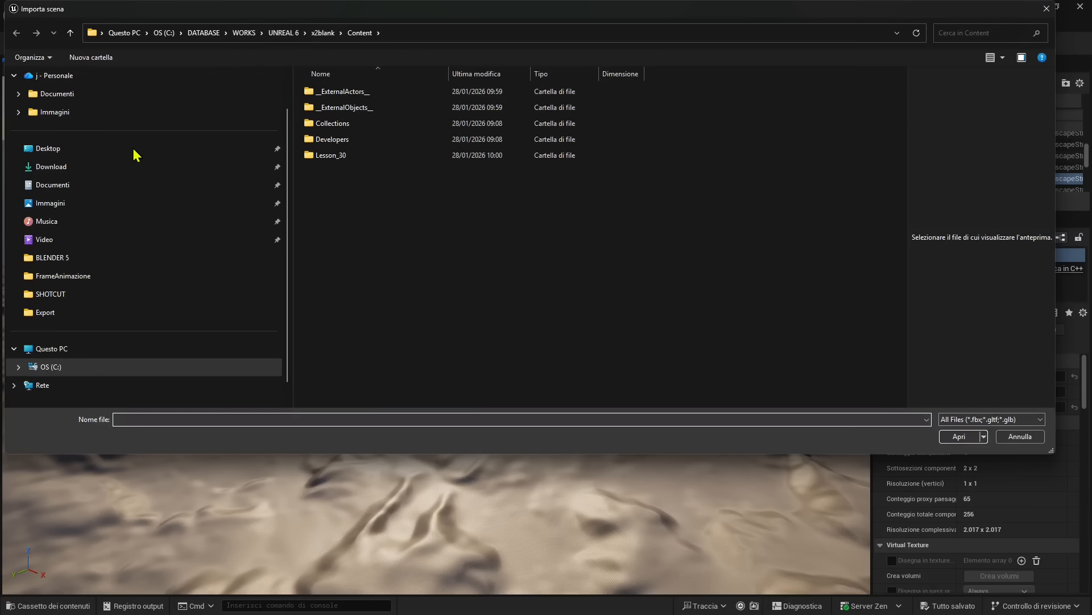
{"action": "left_click", "coordinate": [61, 259]}
{"action": "scroll", "coordinate": [376, 298], "scroll_direction": "down", "scroll_amount": 3}
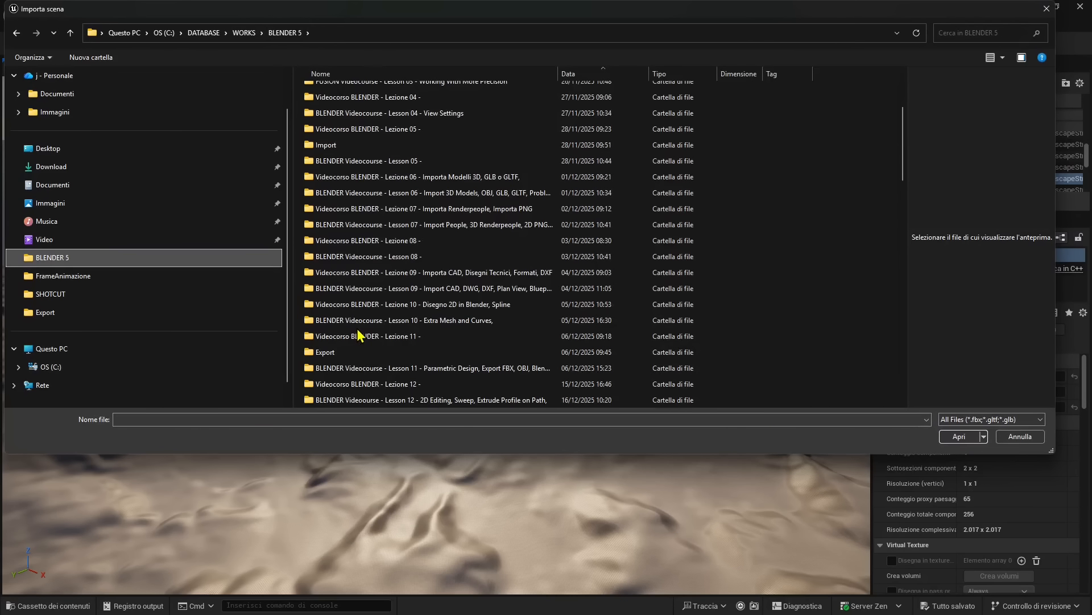
{"action": "scroll", "coordinate": [330, 273], "scroll_direction": "down", "scroll_amount": 2}
{"action": "double_click", "coordinate": [322, 257]}
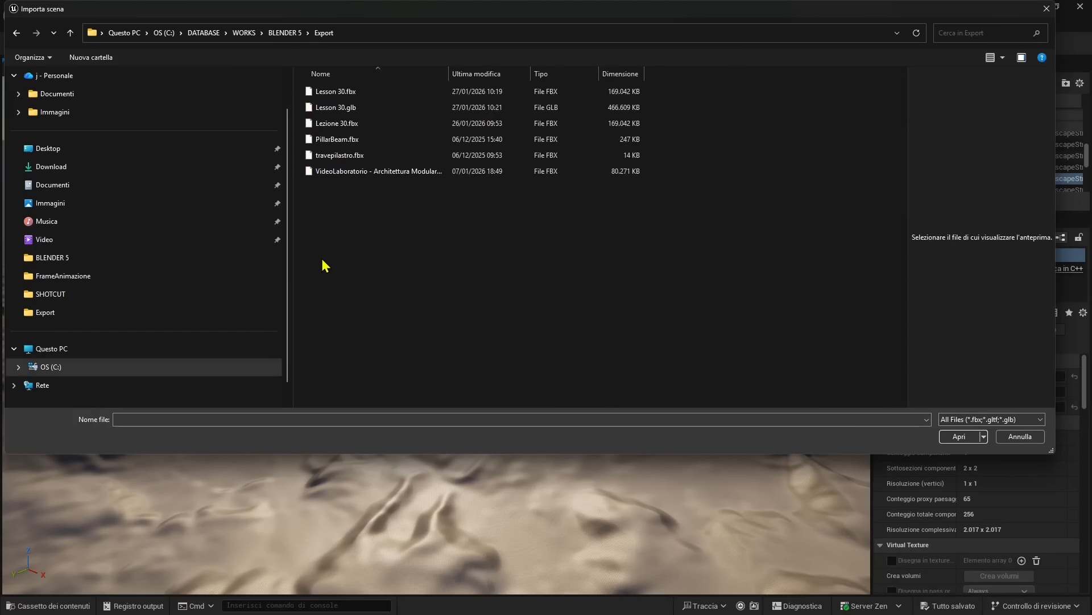
Step: Compare Lesson 30.fbx with Lesson 30.glb in the Export folder and choose Lesson 30.glb for the scene import
{"action": "left_click", "coordinate": [332, 108]}
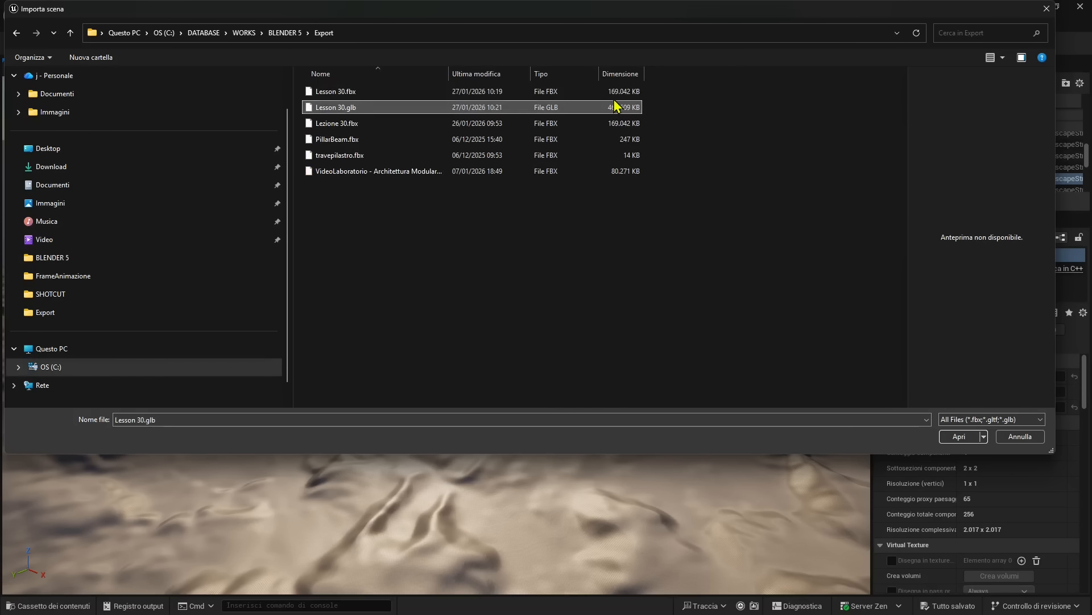
{"action": "left_click", "coordinate": [341, 93]}
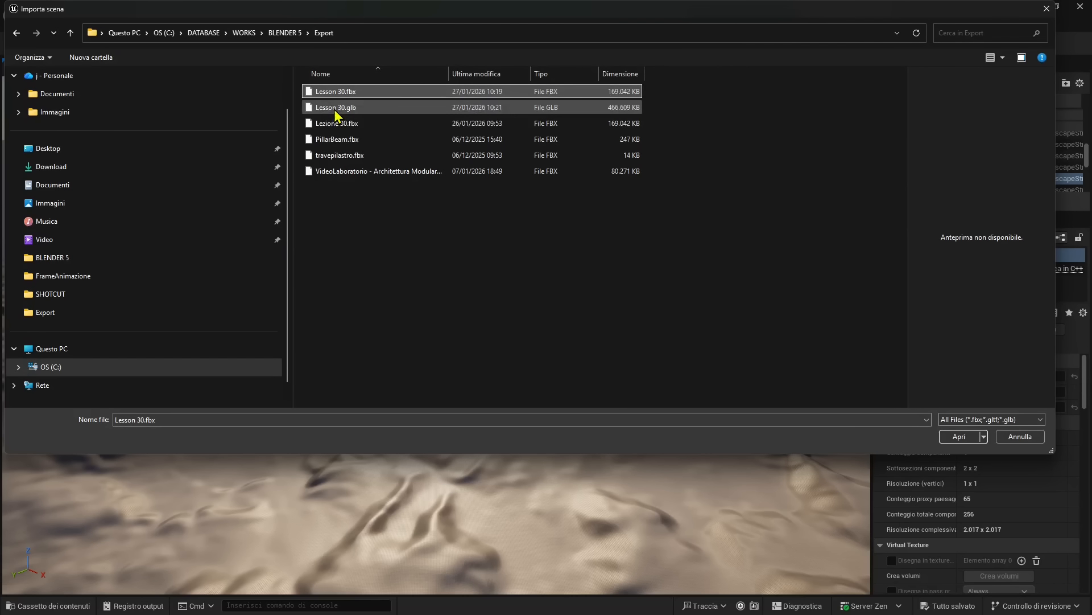
{"action": "left_click", "coordinate": [339, 108]}
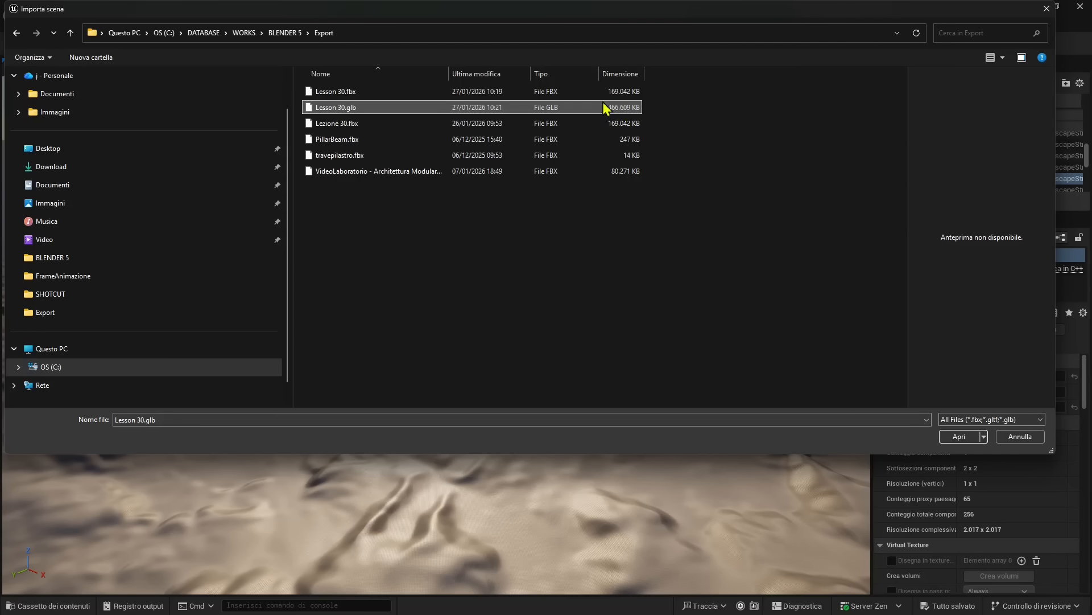
{"action": "left_click", "coordinate": [623, 92]}
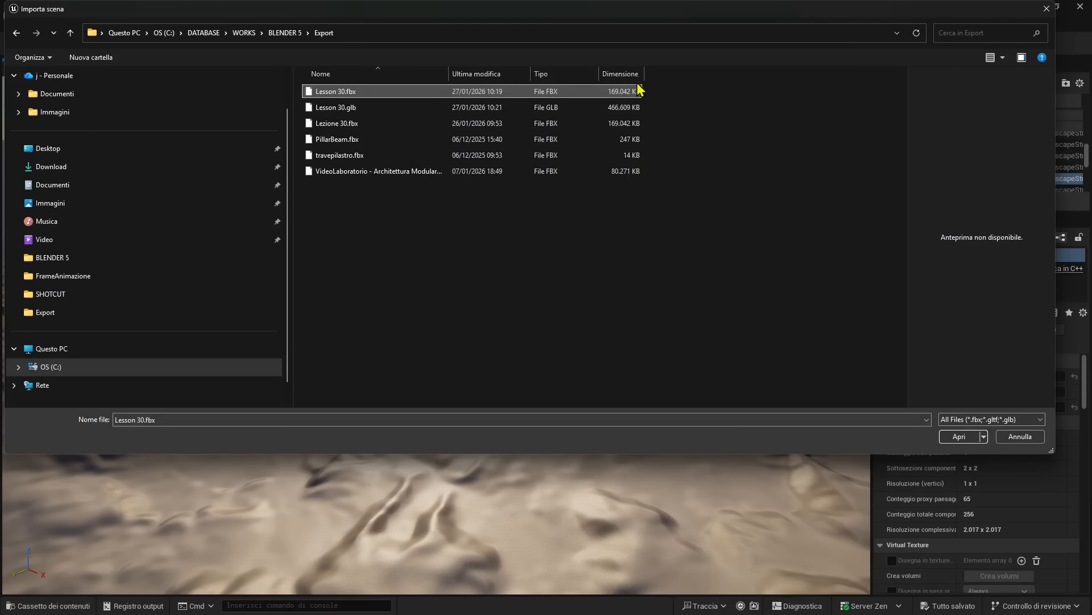
{"action": "left_click", "coordinate": [624, 108]}
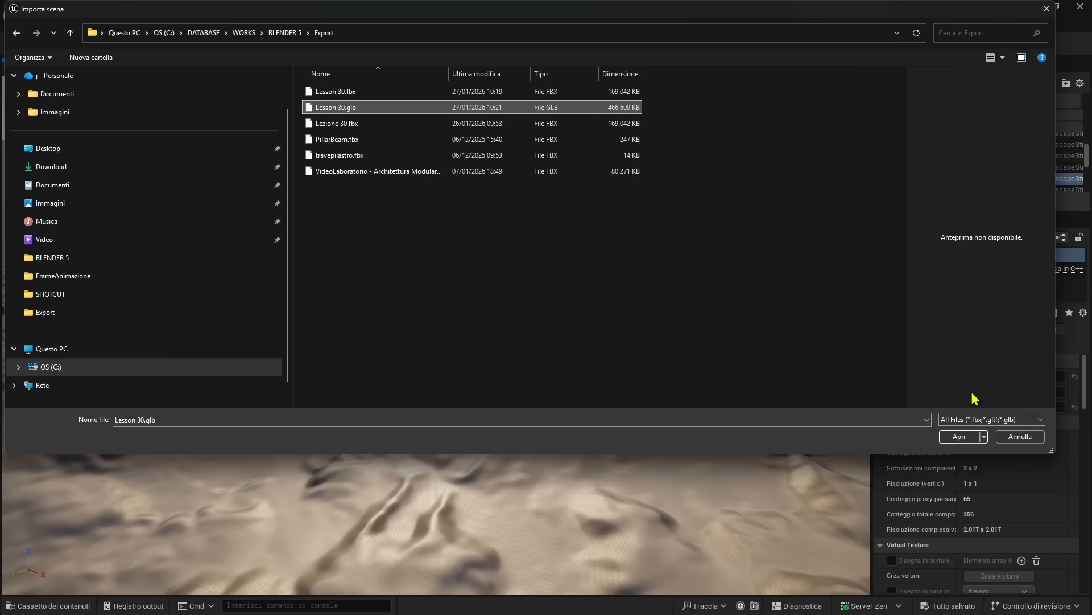
{"action": "left_click", "coordinate": [962, 437]}
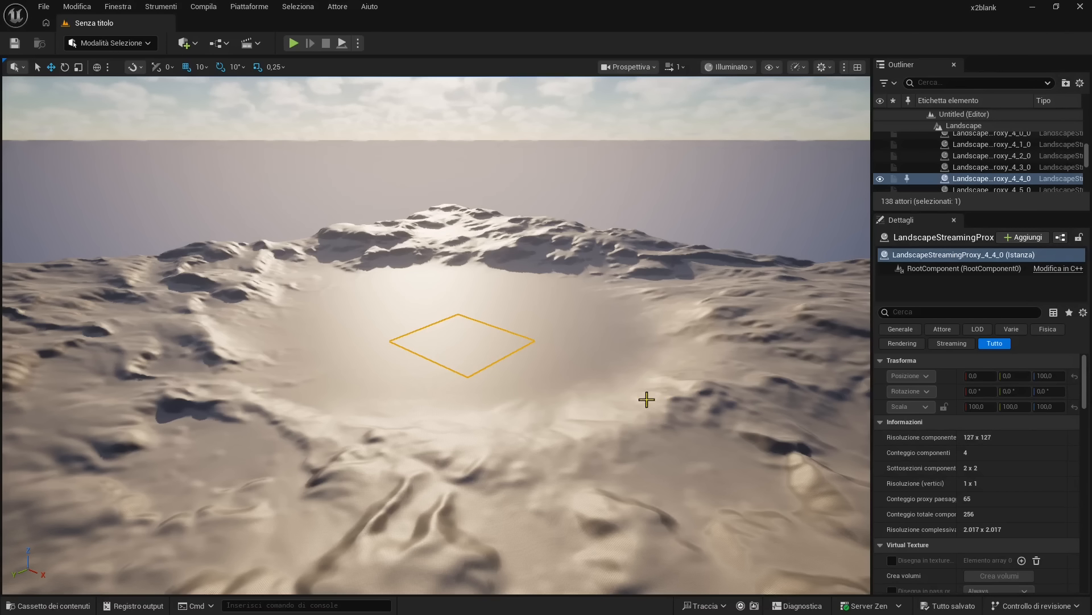
Step: Look through the project's Lesson_30 content folder while choosing a level, and dismiss the choice without opening one
{"action": "left_click", "coordinate": [49, 9]}
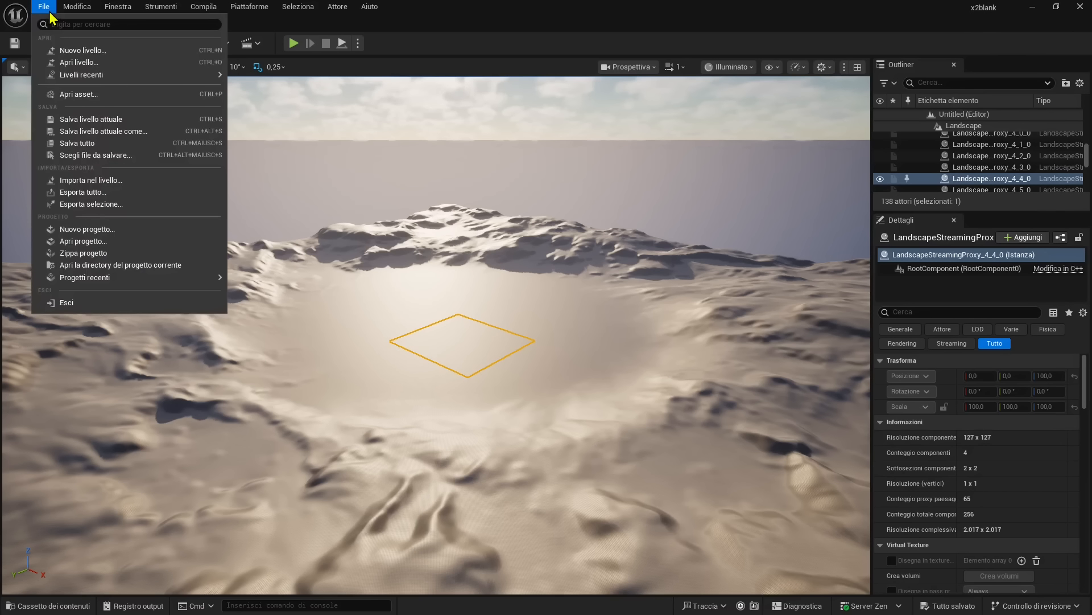
{"action": "mouse_move", "coordinate": [80, 75]}
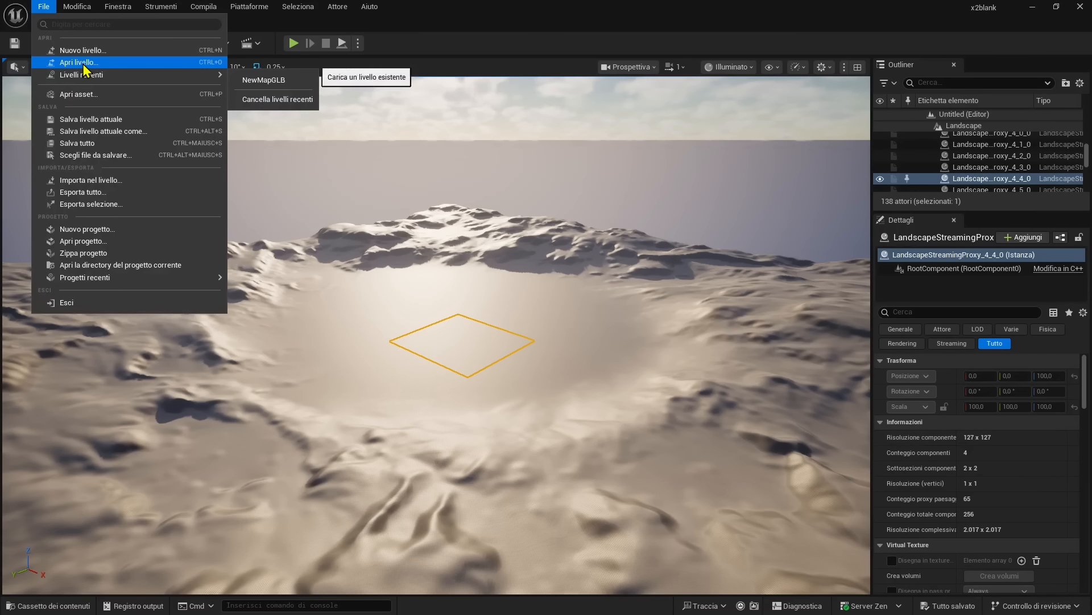
{"action": "left_click", "coordinate": [79, 62]}
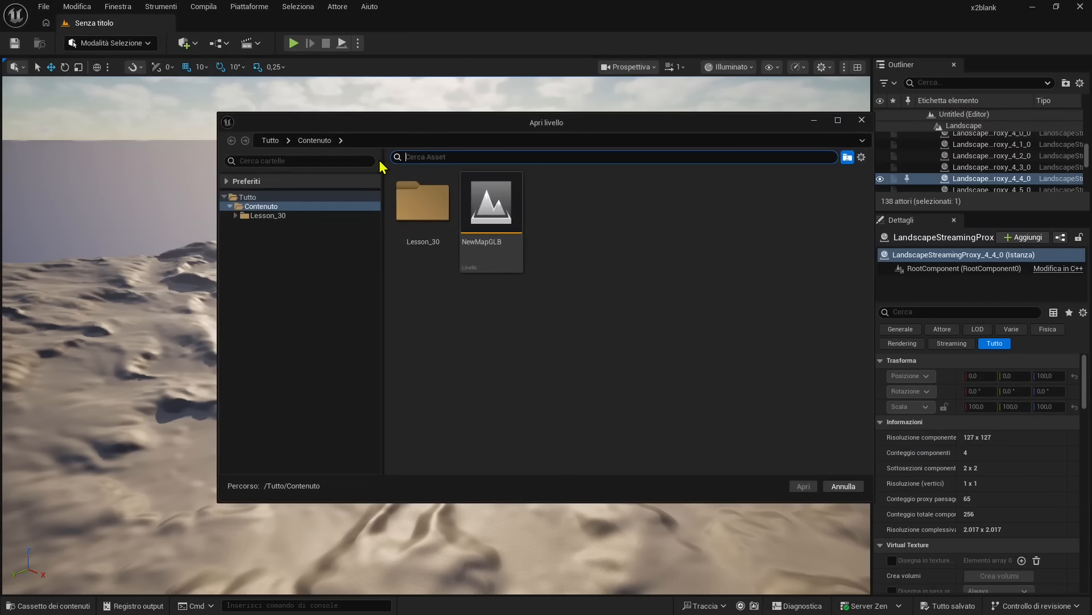
{"action": "double_click", "coordinate": [425, 223]}
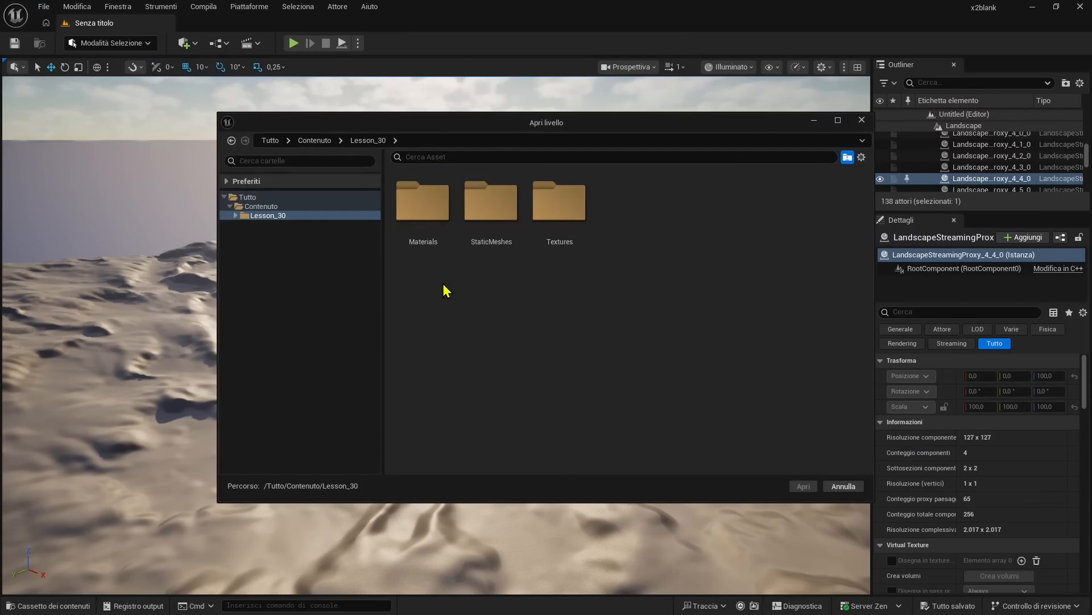
{"action": "left_click", "coordinate": [259, 215]}
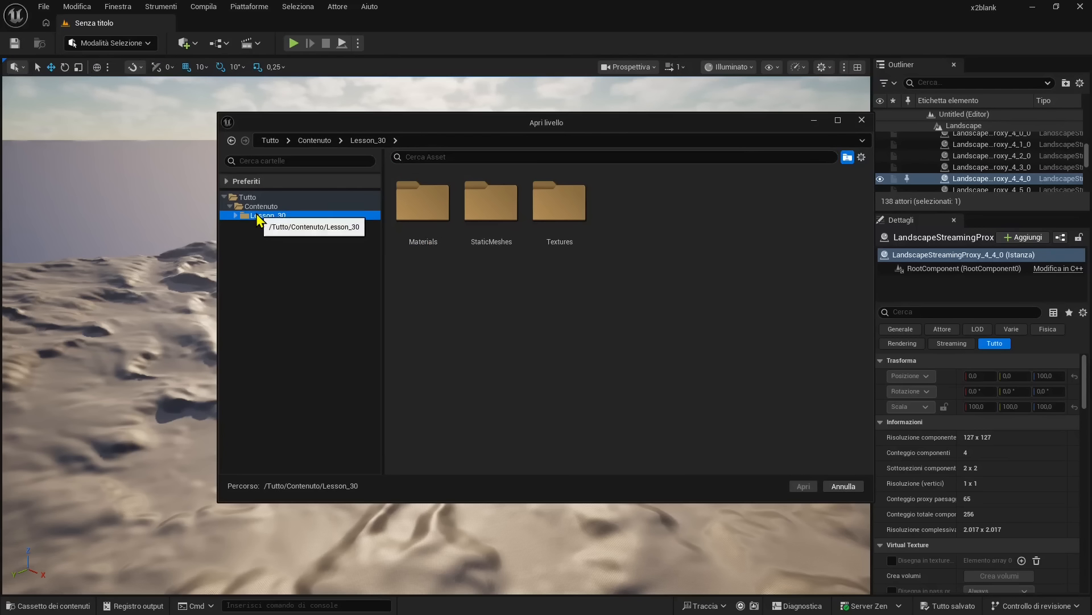
{"action": "left_click", "coordinate": [862, 120]}
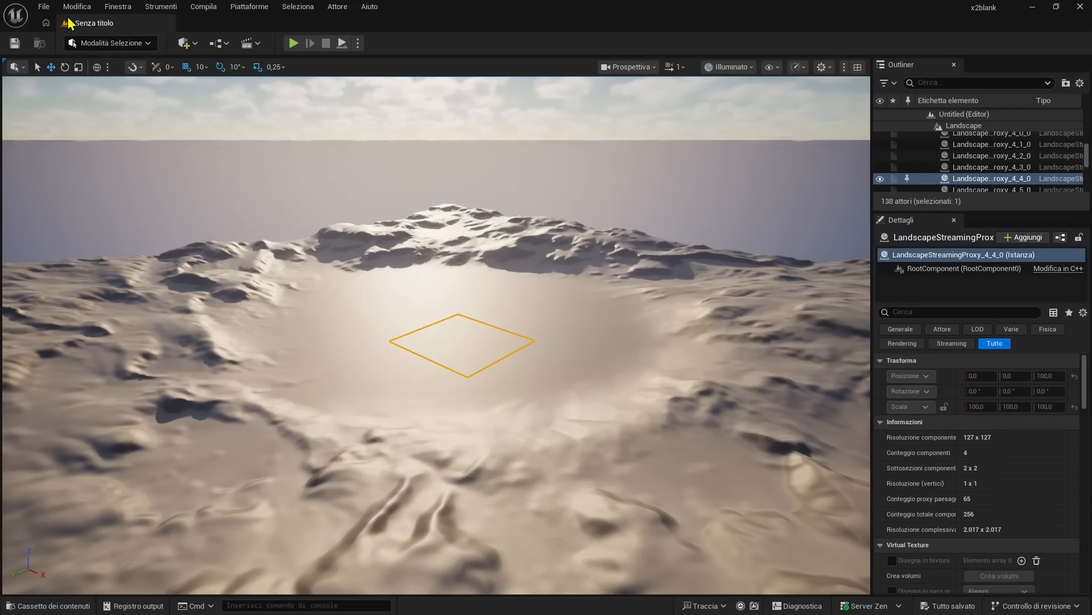
Step: Open the recent level NewMapGLB
{"action": "left_click", "coordinate": [43, 6]}
{"action": "mouse_move", "coordinate": [140, 77]}
{"action": "left_click", "coordinate": [257, 80]}
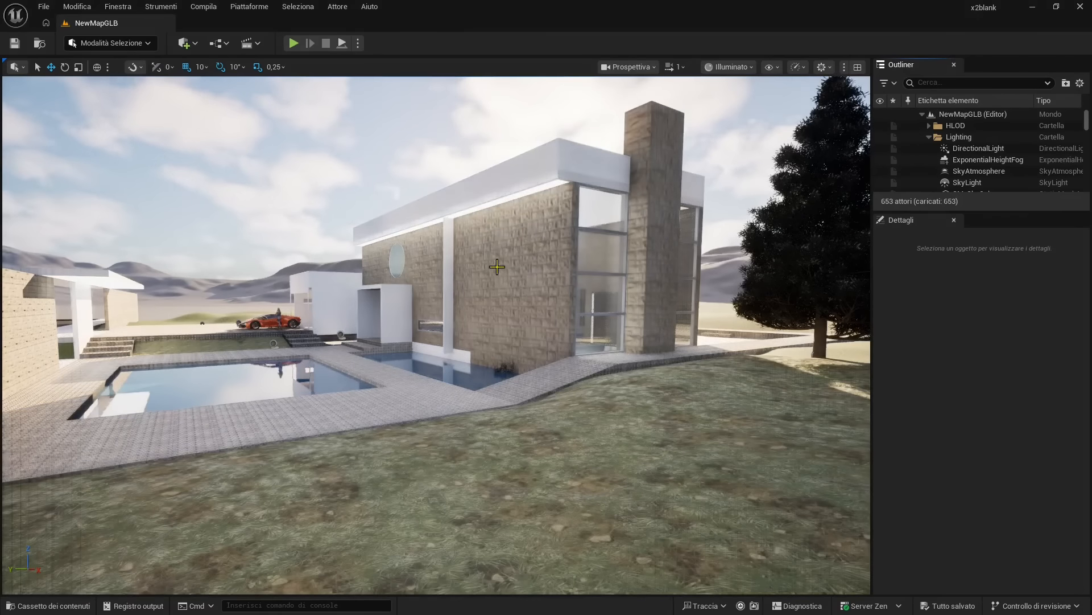
Step: Select the grass terrain Griglia_erba beside the house and examine its mesh, material and physics properties
{"action": "right_click_drag", "start_coordinate": [631, 199], "coordinate": [812, 277]}
{"action": "key", "text": "s"}
{"action": "left_click", "coordinate": [516, 303]}
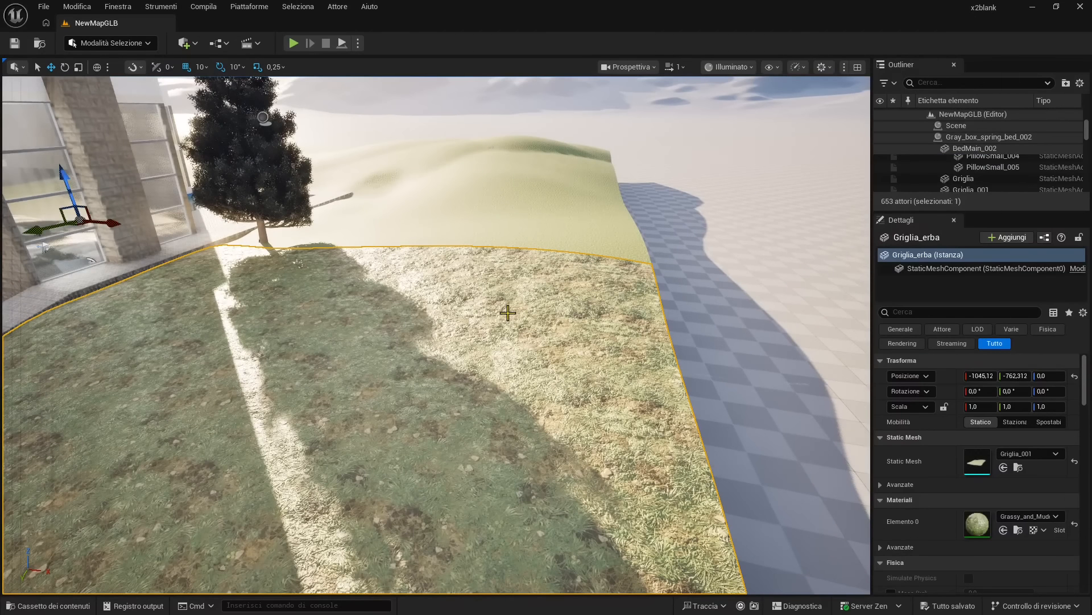
{"action": "scroll", "coordinate": [976, 523], "scroll_direction": "down", "scroll_amount": 1}
{"action": "scroll", "coordinate": [976, 524], "scroll_direction": "down", "scroll_amount": 2}
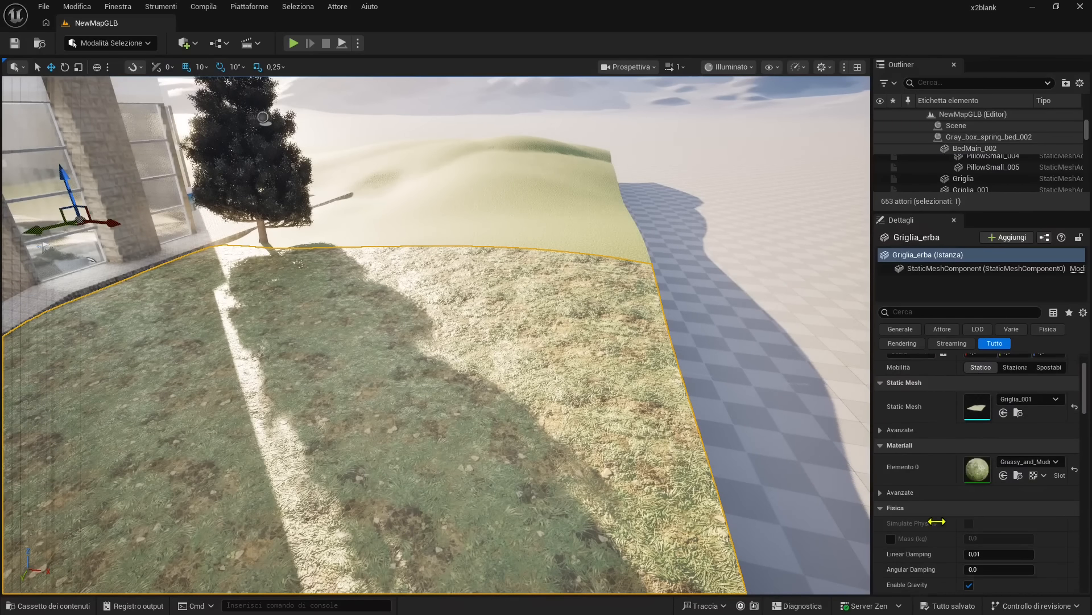
{"action": "scroll", "coordinate": [933, 518], "scroll_direction": "down", "scroll_amount": 2}
{"action": "right_click_drag", "start_coordinate": [472, 317], "coordinate": [527, 250]}
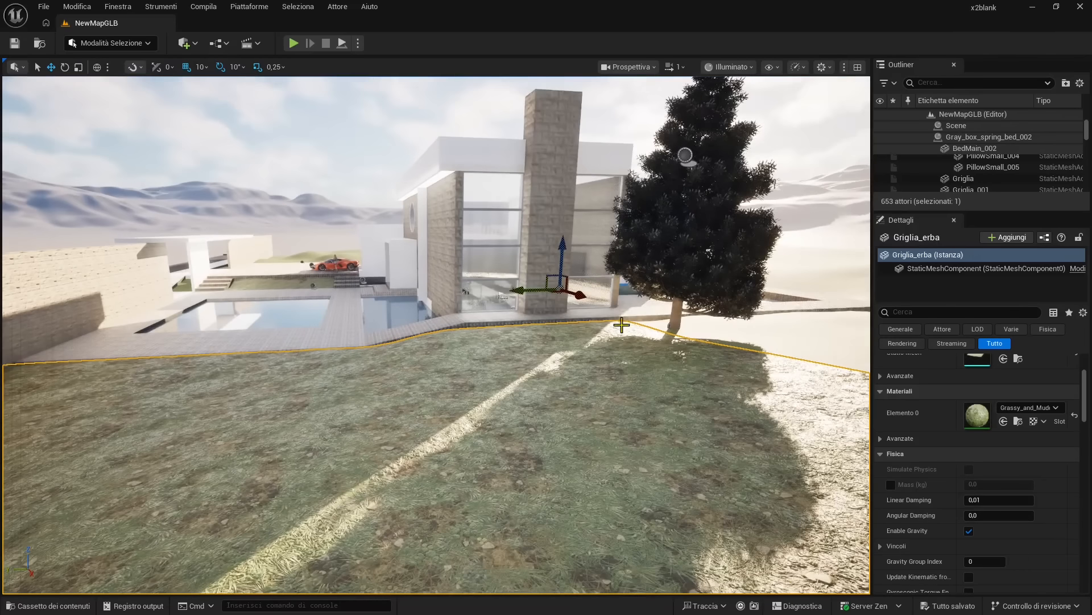
Step: Inspect the house's window glazing and the sky sphere, and view the pool courtyard up close
{"action": "left_click", "coordinate": [481, 232]}
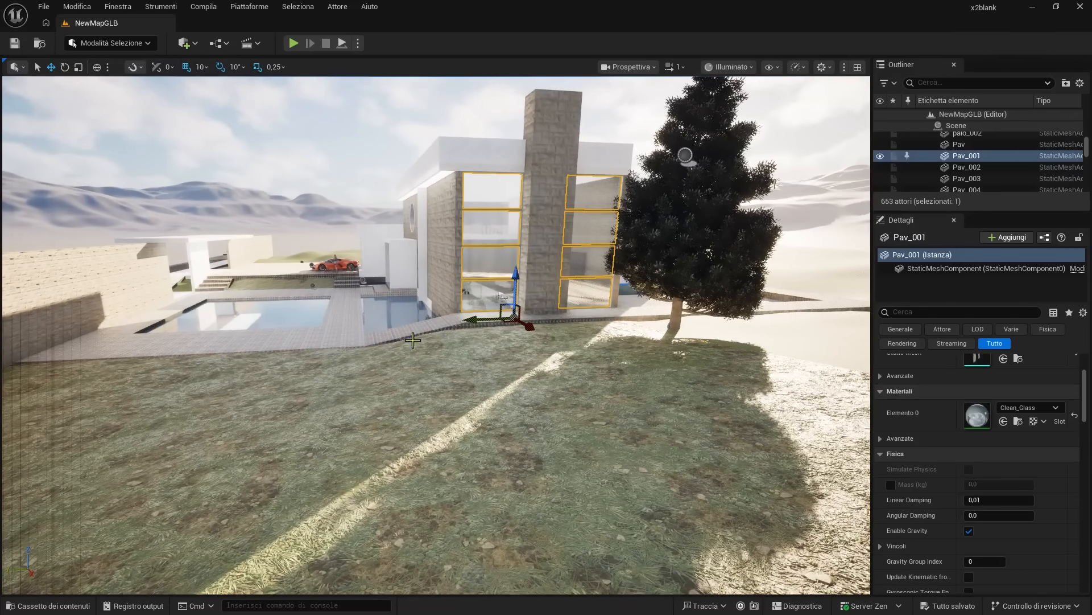
{"action": "left_click", "coordinate": [360, 229]}
{"action": "mouse_move", "coordinate": [361, 228]}
{"action": "right_mouse_down"}
{"action": "mouse_move", "coordinate": [330, 210]}
{"action": "mouse_move", "coordinate": [342, 231]}
{"action": "right_mouse_up"}
{"action": "key", "text": "w"}
{"action": "right_click_drag", "start_coordinate": [436, 336], "coordinate": [411, 384]}
{"action": "key", "text": "w"}
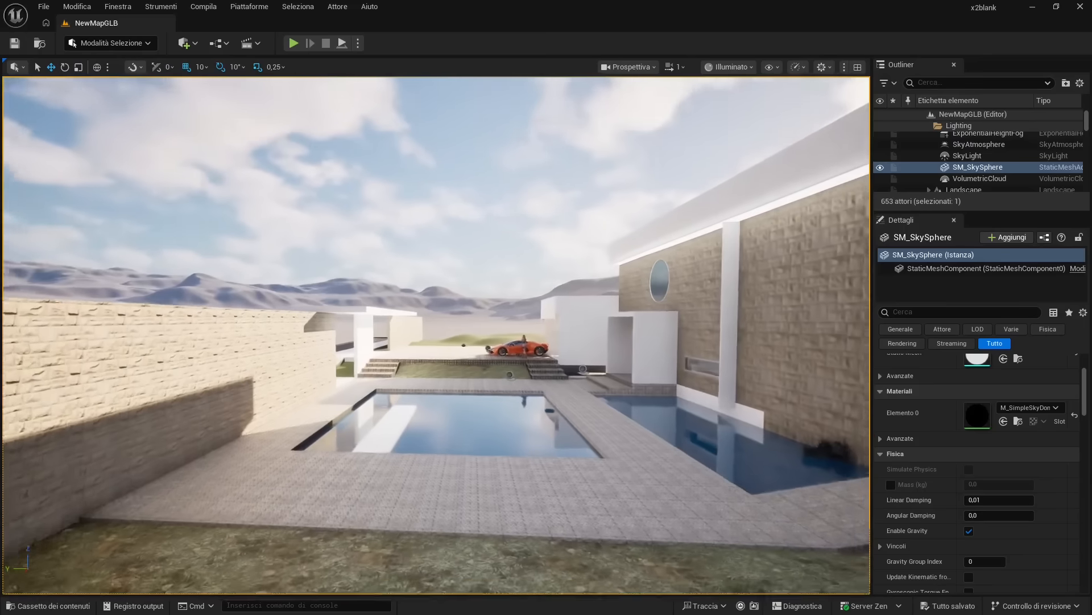
{"action": "key", "text": "w"}
Step: Select the pool's water plane and examine its material, the house entrance and the parked car area
{"action": "left_click", "coordinate": [451, 334]}
{"action": "key", "text": "w"}
{"action": "right_click_drag", "start_coordinate": [481, 469], "coordinate": [611, 444]}
{"action": "key", "text": "w"}
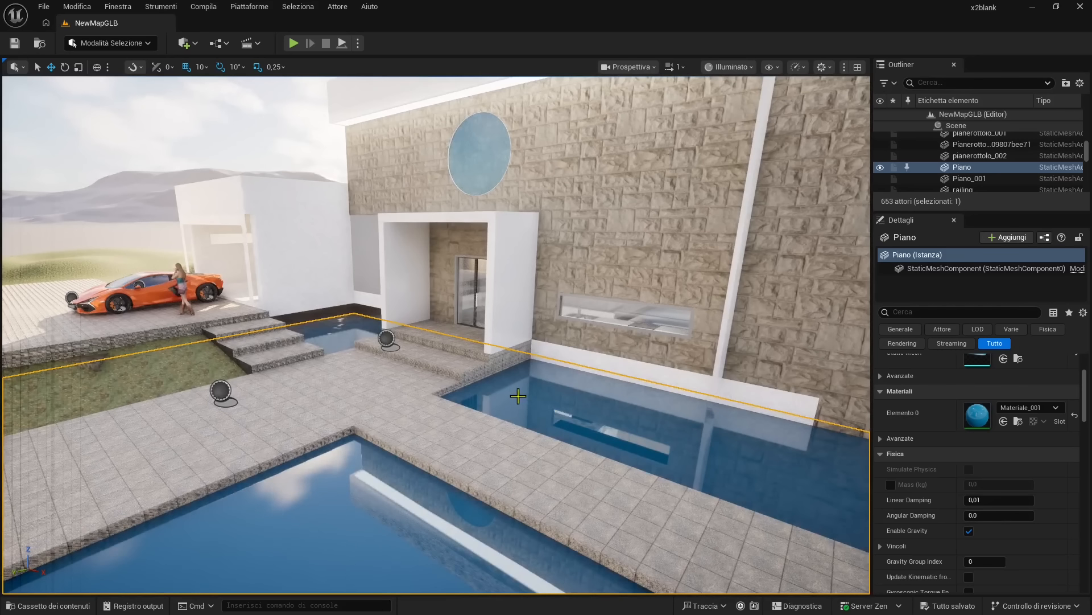
{"action": "right_click_drag", "start_coordinate": [518, 396], "coordinate": [288, 390]}
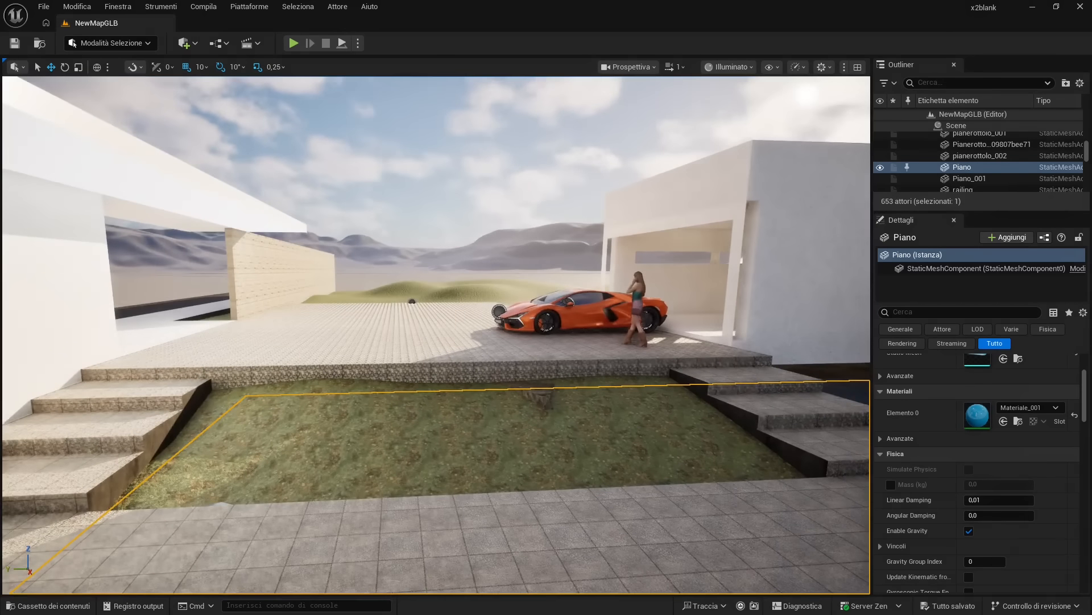
Step: Select the woman figure beside the orange car and view the garage and house facade around it
{"action": "key", "text": "w"}
{"action": "right_click_drag", "start_coordinate": [504, 393], "coordinate": [359, 414]}
{"action": "key", "text": "s"}
{"action": "key", "text": "w"}
{"action": "key", "text": "s"}
{"action": "right_click_drag", "start_coordinate": [452, 393], "coordinate": [382, 387]}
{"action": "left_click", "coordinate": [383, 379]}
{"action": "left_click_drag", "start_coordinate": [382, 379], "coordinate": [279, 375], "text": "alt"}
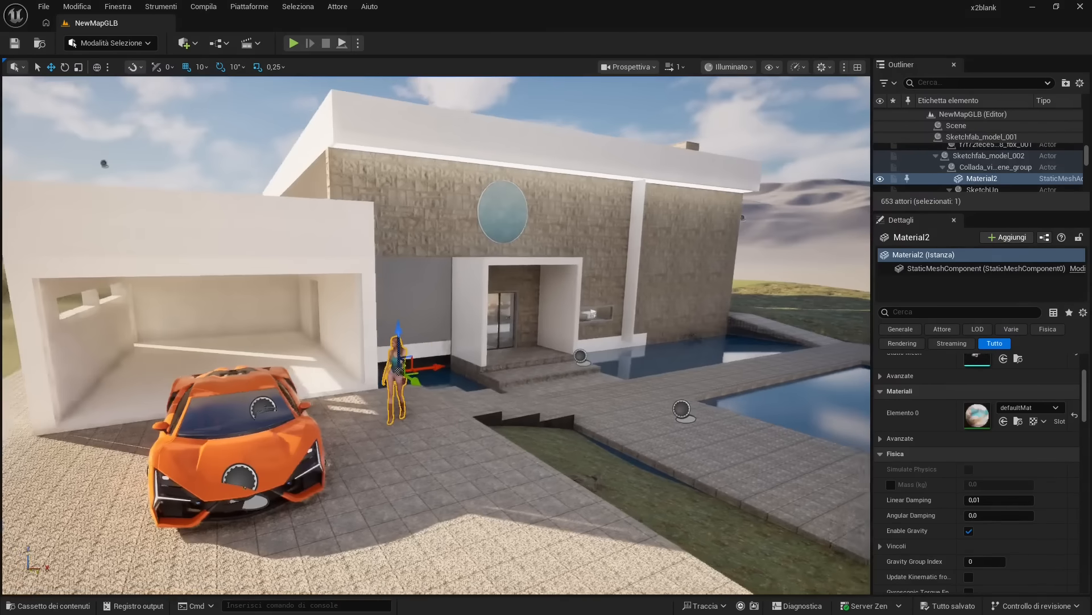
Step: Go up to the house's glazed entrance door and look around the living room inside
{"action": "key", "text": "s"}
{"action": "right_click_drag", "start_coordinate": [305, 357], "coordinate": [257, 319]}
{"action": "key", "text": "w"}
{"action": "key", "text": "d"}
{"action": "key", "text": "d"}
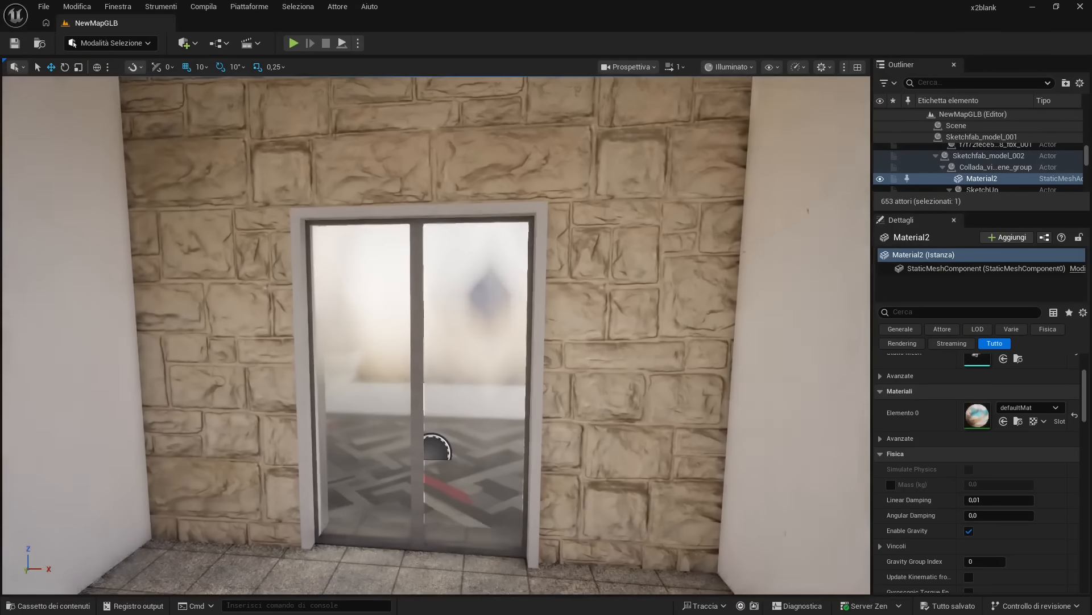
{"action": "right_click_drag", "start_coordinate": [257, 319], "coordinate": [270, 307]}
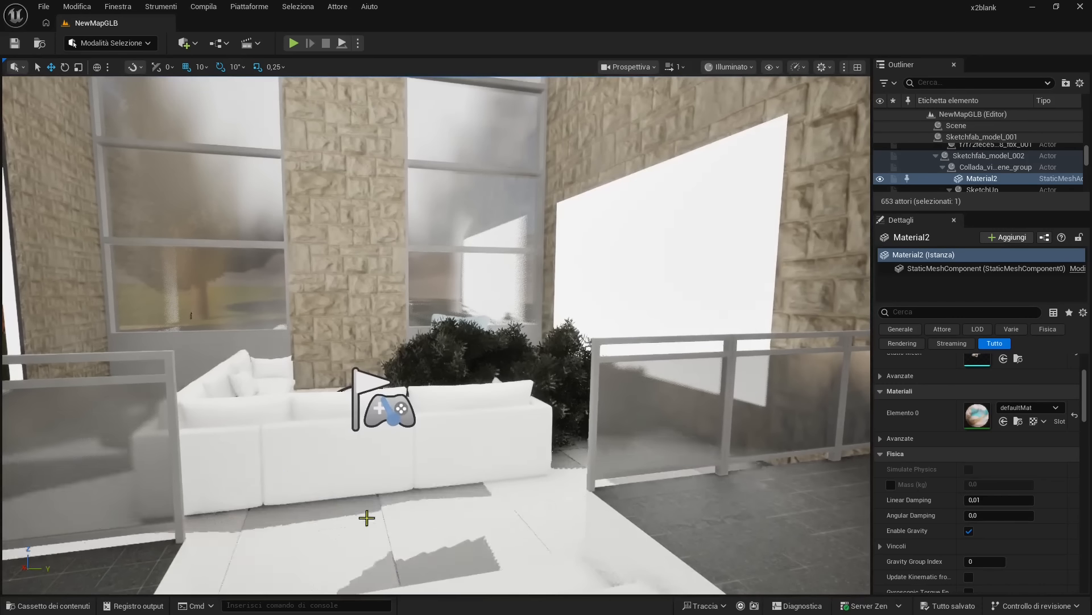
Step: Hide the landscape tile LandscapeStreamingProxy_4_4_0 that lies beneath the house and pool
{"action": "left_click", "coordinate": [366, 518]}
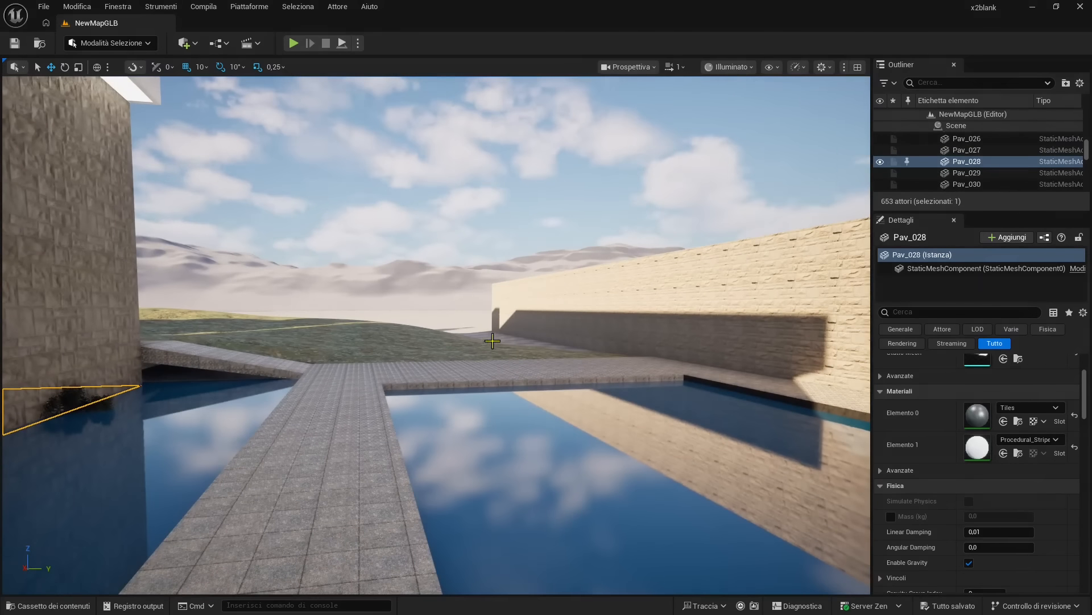
{"action": "left_click", "coordinate": [493, 337]}
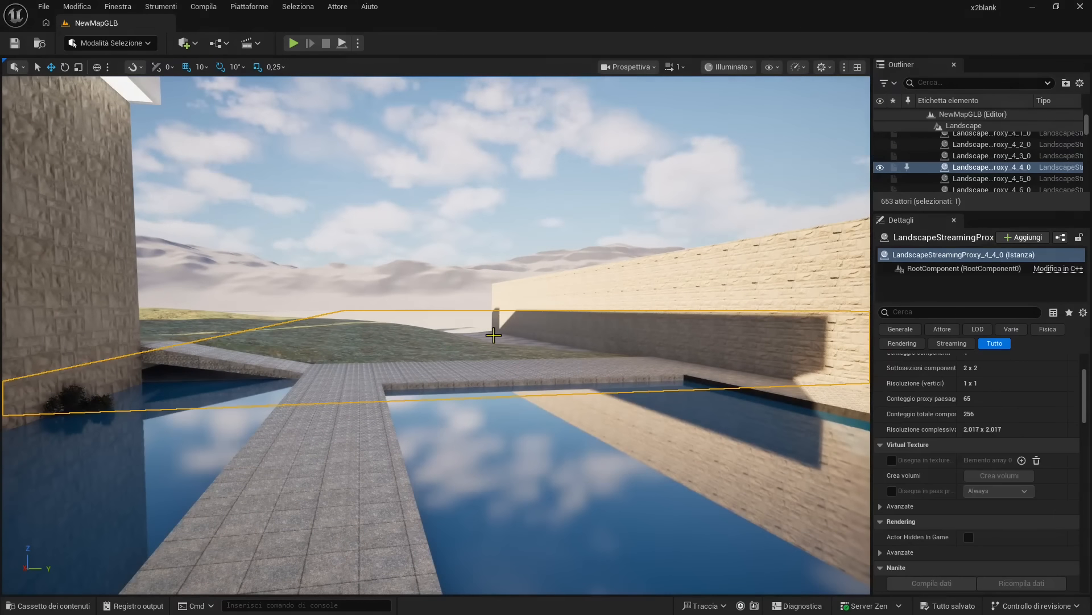
{"action": "left_click", "coordinate": [880, 167]}
{"action": "mouse_move", "coordinate": [420, 326]}
{"action": "right_mouse_down"}
{"action": "mouse_move", "coordinate": [245, 329]}
{"action": "mouse_move", "coordinate": [404, 319]}
{"action": "mouse_move", "coordinate": [398, 336]}
{"action": "right_mouse_up"}
{"action": "key", "text": "w"}
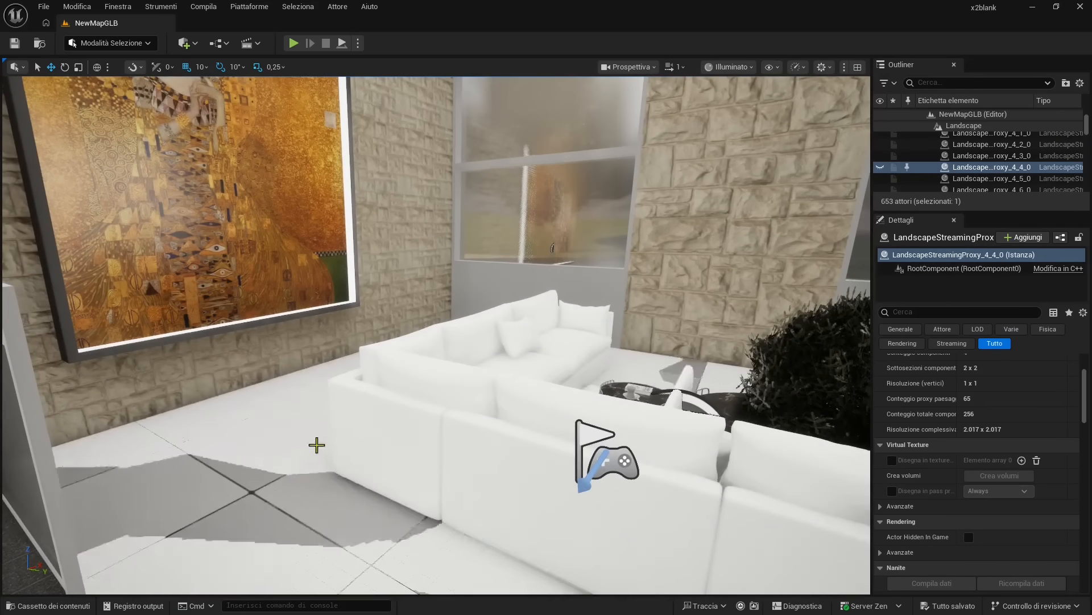
Step: Hide the living room floor slab Pav_028
{"action": "left_click", "coordinate": [299, 445]}
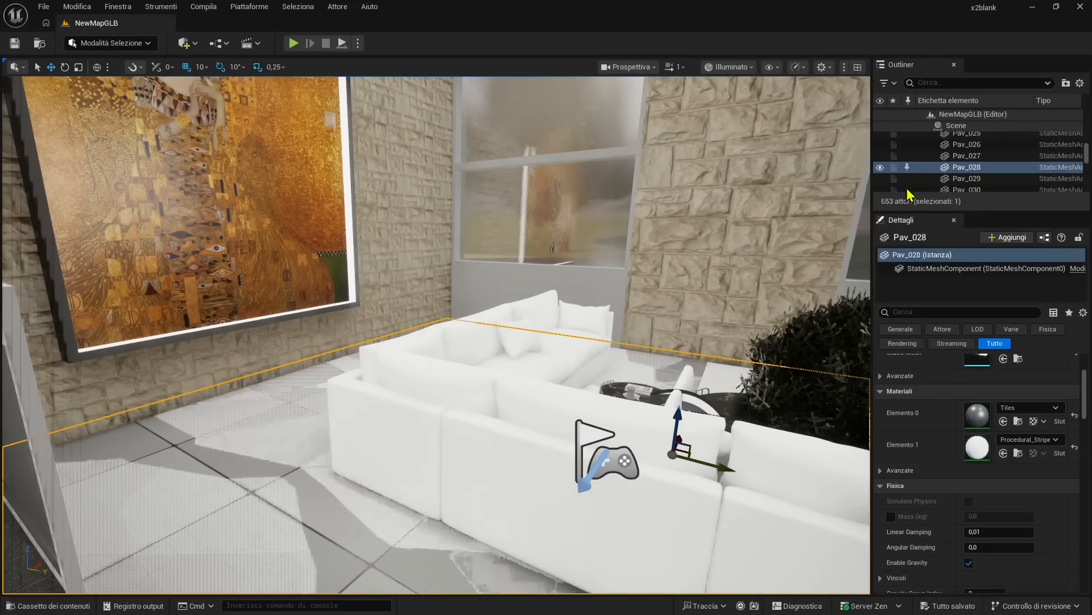
{"action": "left_click", "coordinate": [880, 167]}
{"action": "right_click_drag", "start_coordinate": [512, 319], "coordinate": [575, 320]}
{"action": "key", "text": "s"}
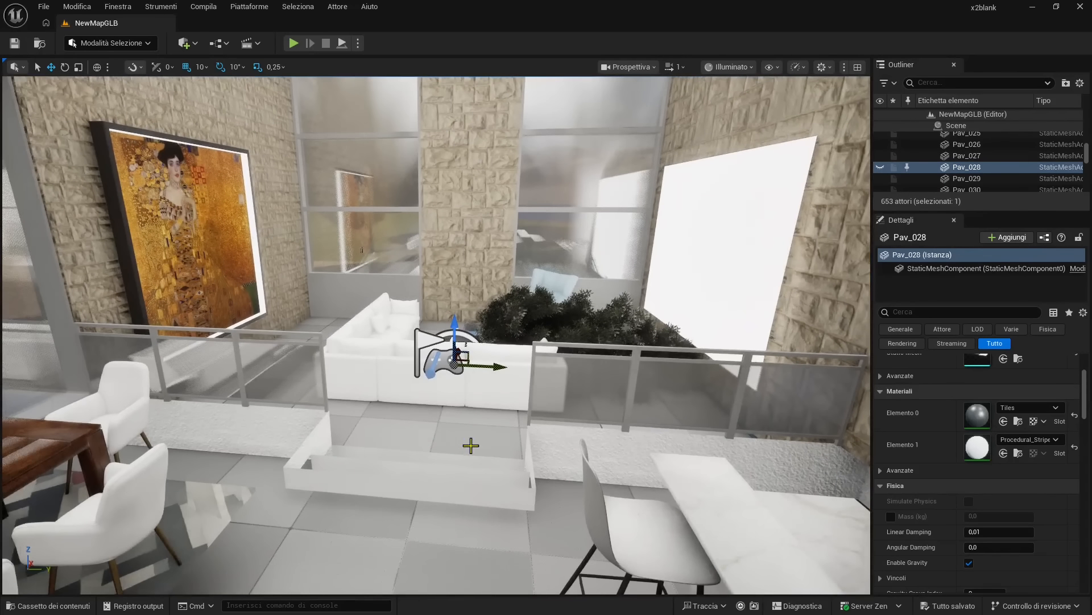
Step: Pick out the landscape tiles beneath the interior floor and hide LandscapeStreamingProxy_3_3_0
{"action": "left_click", "coordinate": [452, 504]}
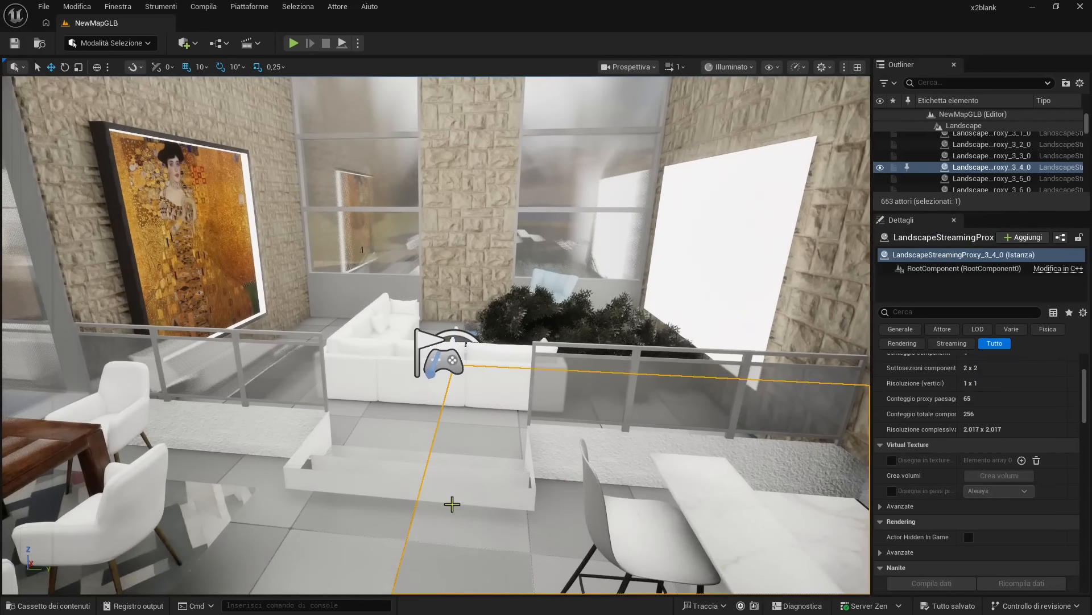
{"action": "left_click", "coordinate": [375, 504]}
{"action": "right_click_drag", "start_coordinate": [376, 504], "coordinate": [296, 500]}
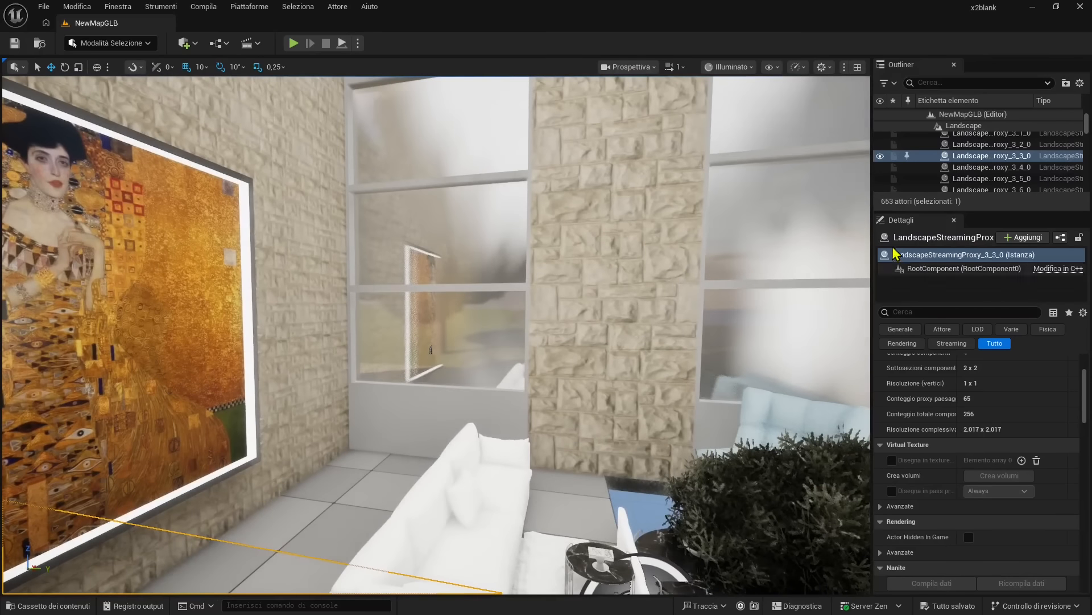
{"action": "left_click", "coordinate": [881, 156]}
Step: Filter the Outliner by "pav", look through the matching objects, and view the kitchen, staircase and house exterior
{"action": "mouse_move", "coordinate": [672, 273]}
{"action": "right_mouse_down"}
{"action": "mouse_move", "coordinate": [501, 307]}
{"action": "mouse_move", "coordinate": [450, 247]}
{"action": "mouse_move", "coordinate": [424, 364]}
{"action": "mouse_move", "coordinate": [137, 361]}
{"action": "right_mouse_up"}
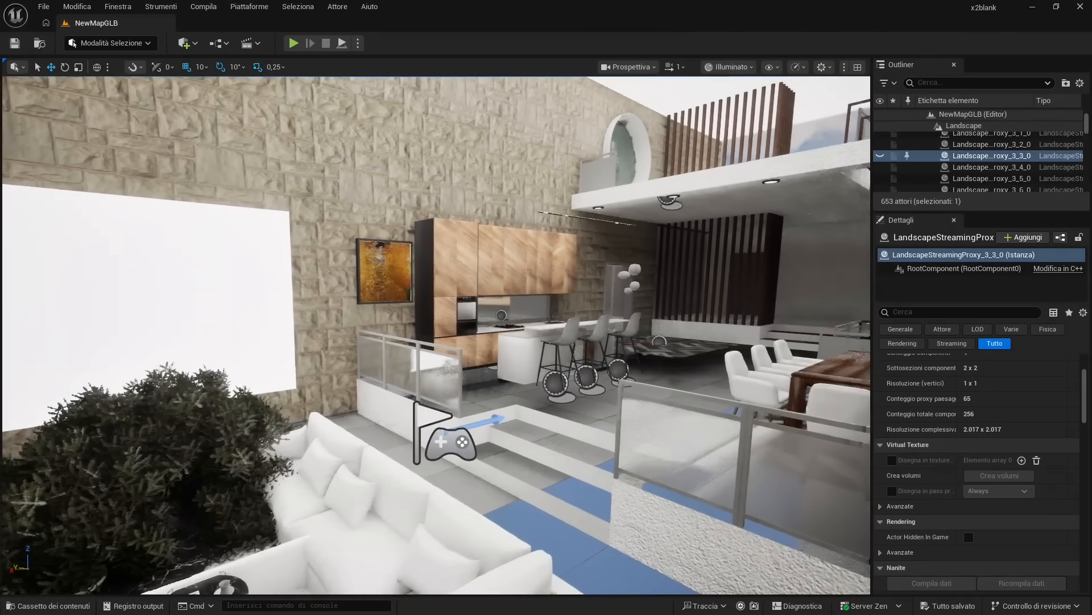
{"action": "right_click_drag", "start_coordinate": [437, 335], "coordinate": [494, 282]}
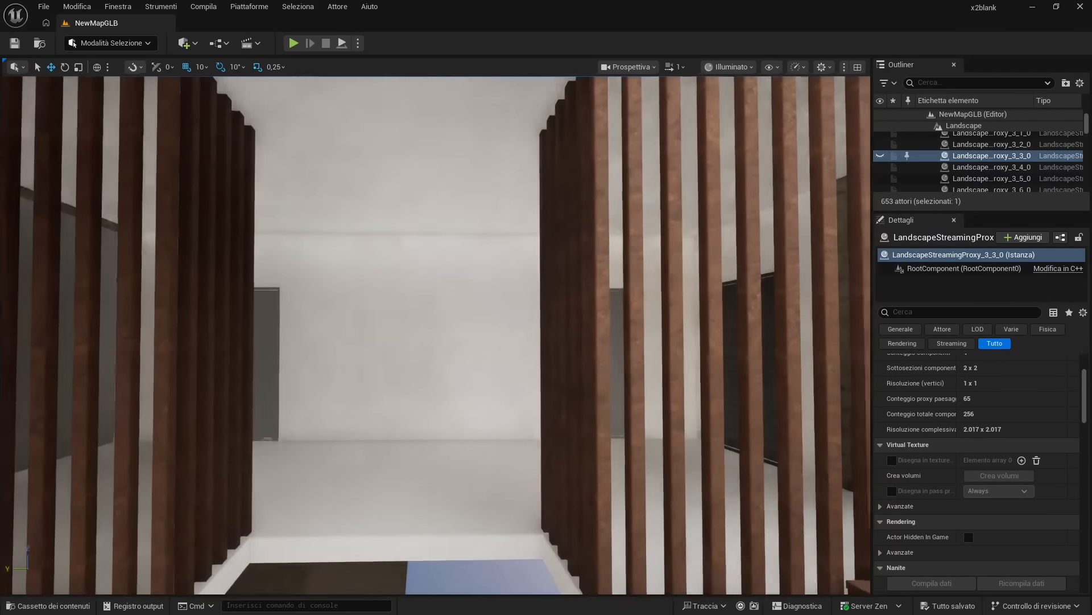
{"action": "right_click_drag", "start_coordinate": [436, 335], "coordinate": [568, 354]}
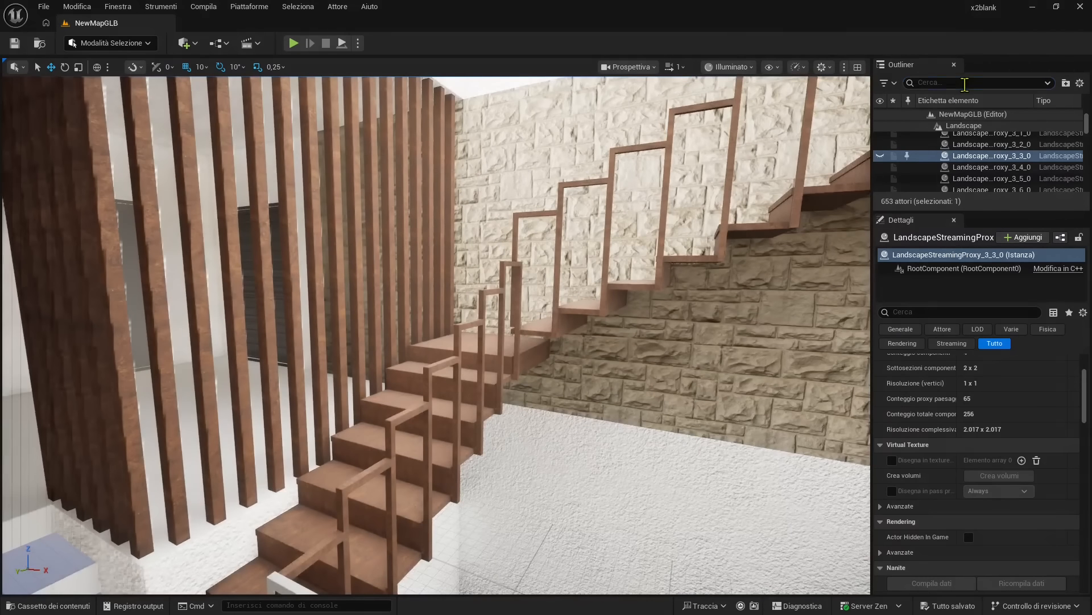
{"action": "left_click", "coordinate": [965, 84]}
{"action": "type", "text": "pav"}
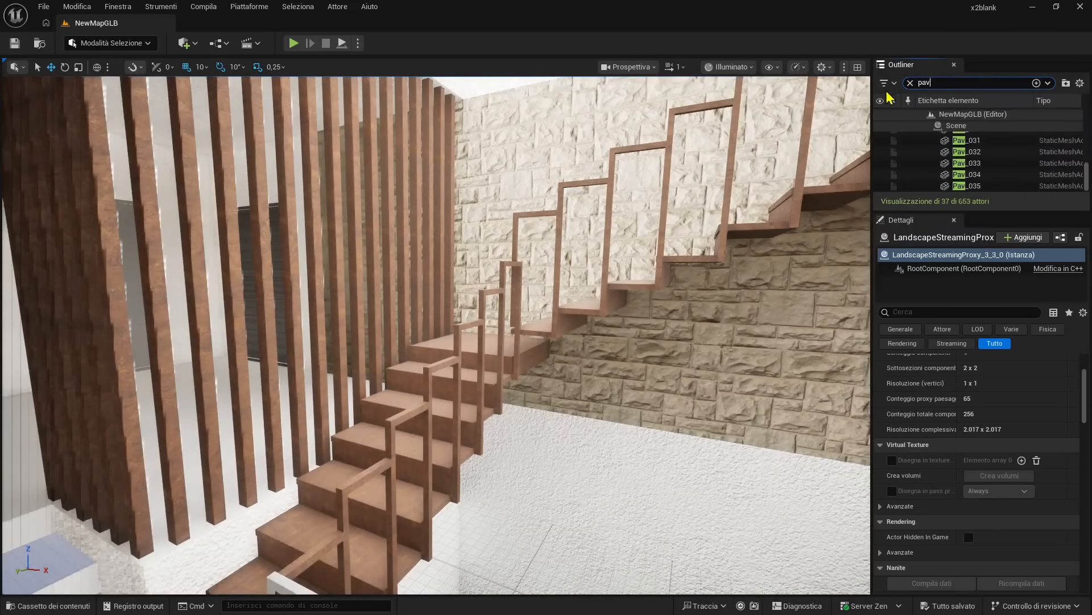
{"action": "scroll", "coordinate": [951, 170], "scroll_direction": "up", "scroll_amount": 9}
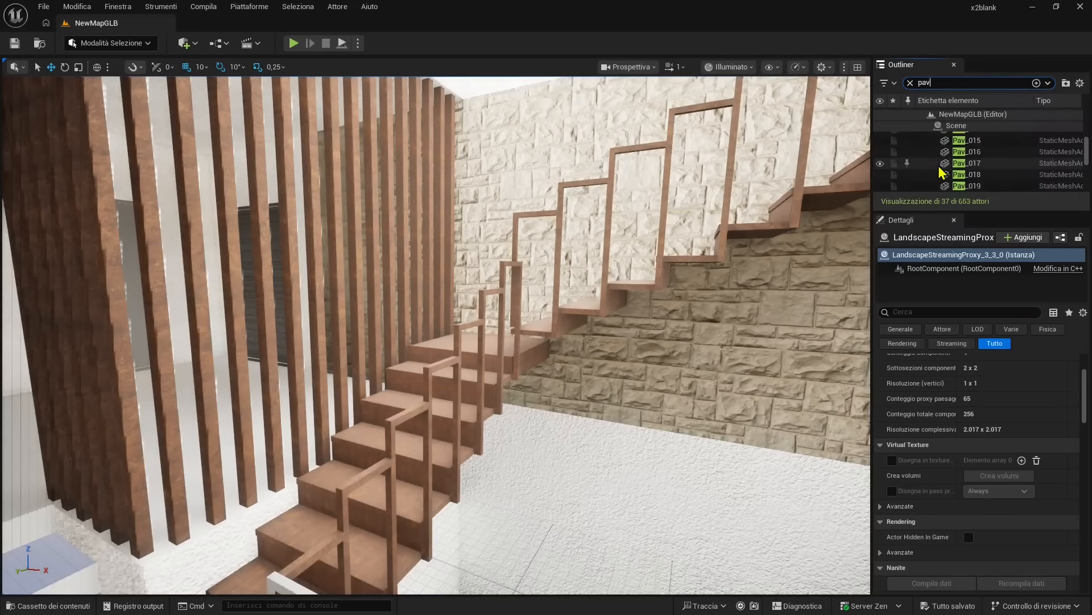
{"action": "scroll", "coordinate": [943, 161], "scroll_direction": "up", "scroll_amount": 3}
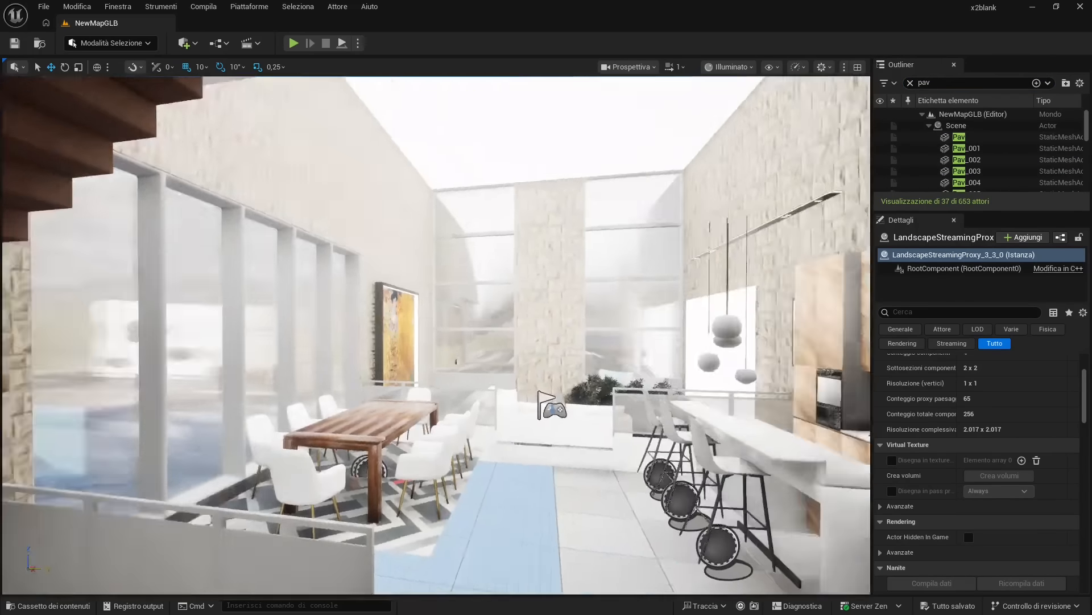
{"action": "right_click_drag", "start_coordinate": [433, 336], "coordinate": [706, 333]}
{"action": "right_click_drag", "start_coordinate": [623, 291], "coordinate": [629, 300]}
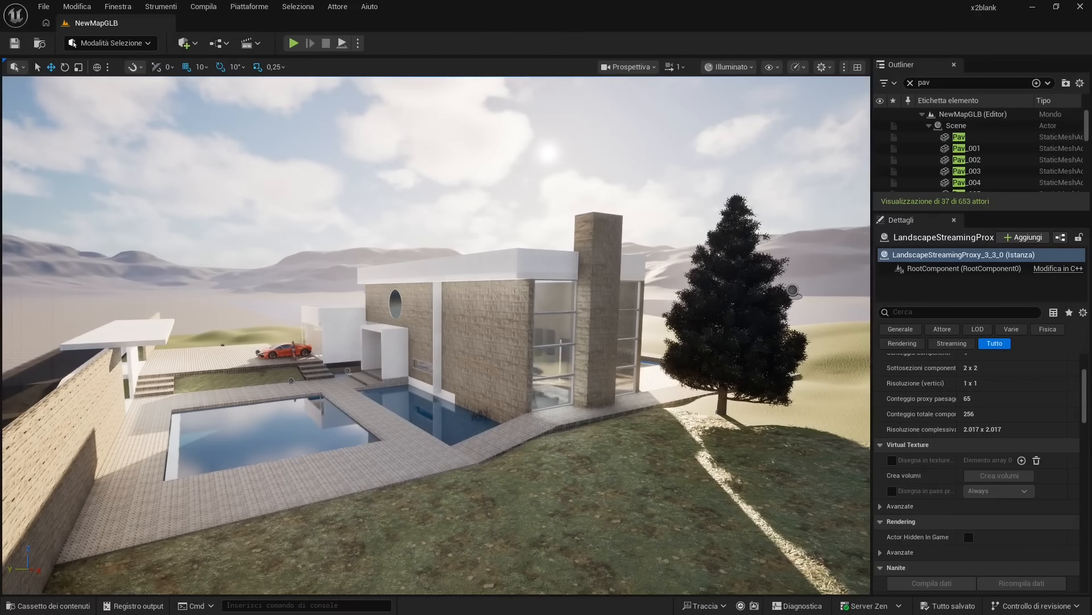